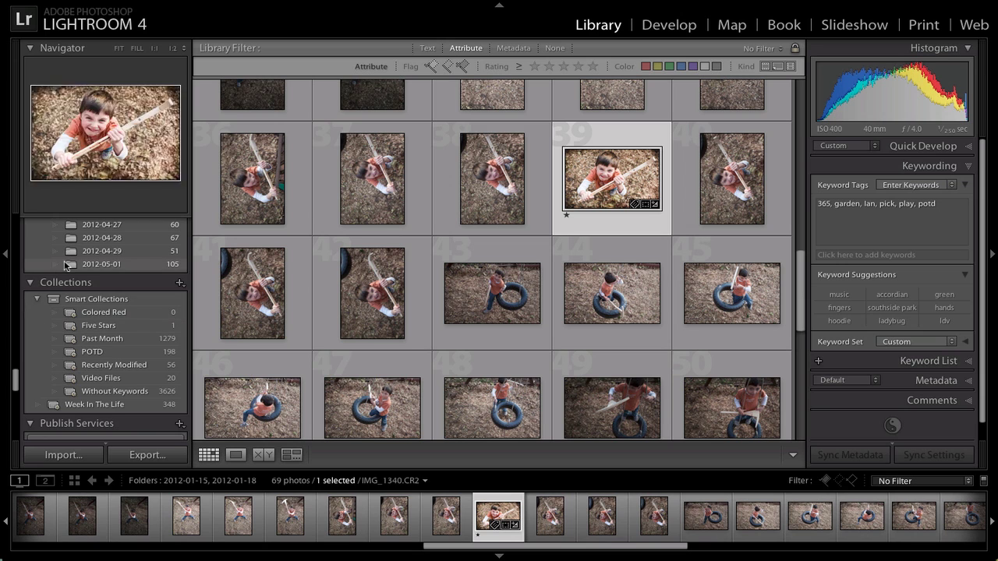
Look through the catalog, folder, collection and publish service lists of the library
scroll(66, 265, up, 10)
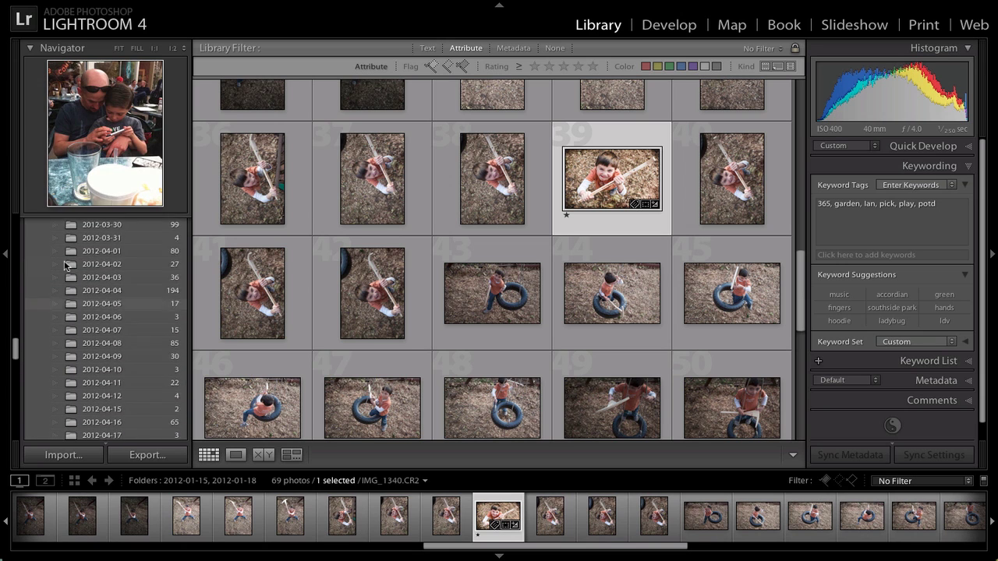
scroll(66, 265, up, 15)
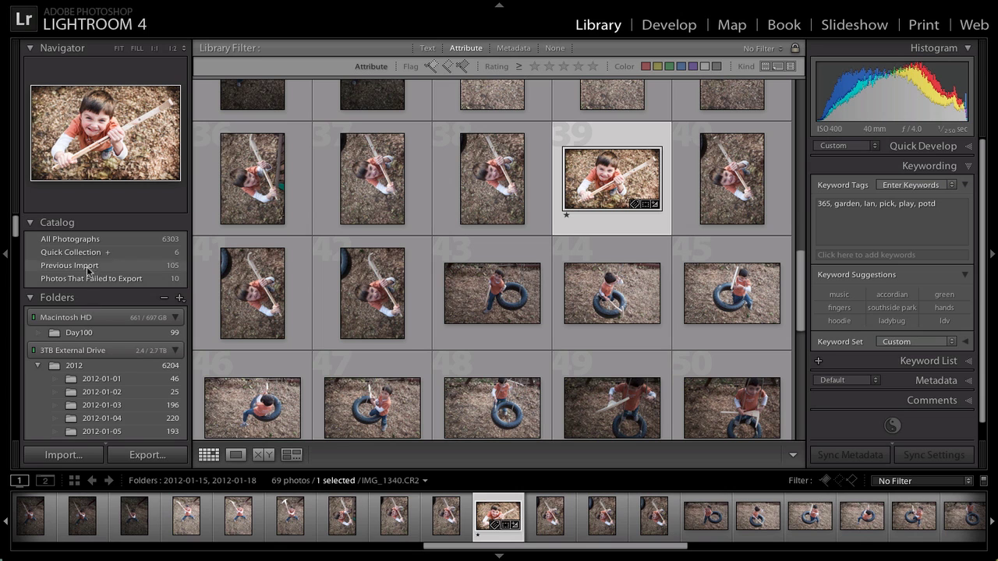
scroll(98, 343, down, 1)
scroll(99, 343, down, 20)
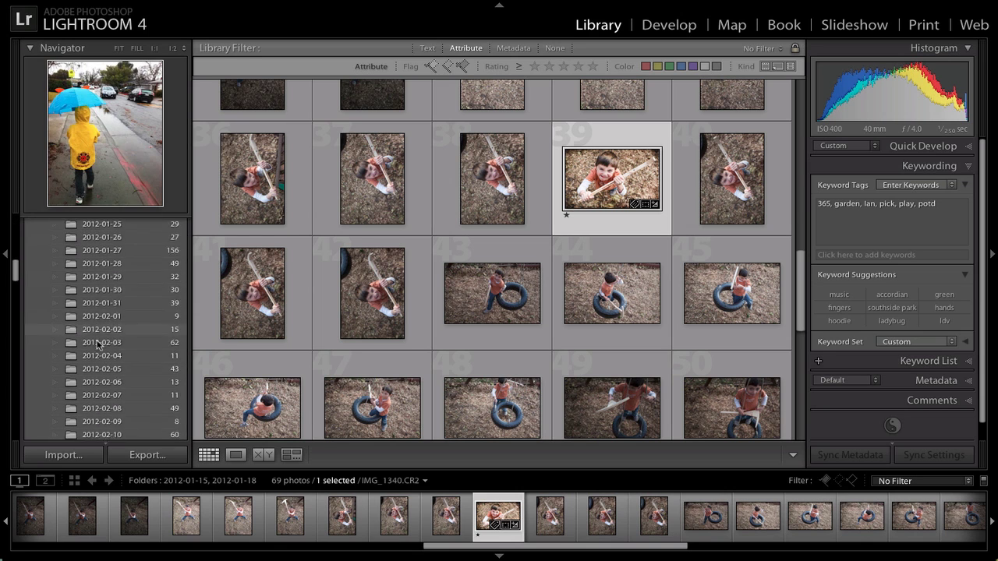
scroll(99, 343, down, 15)
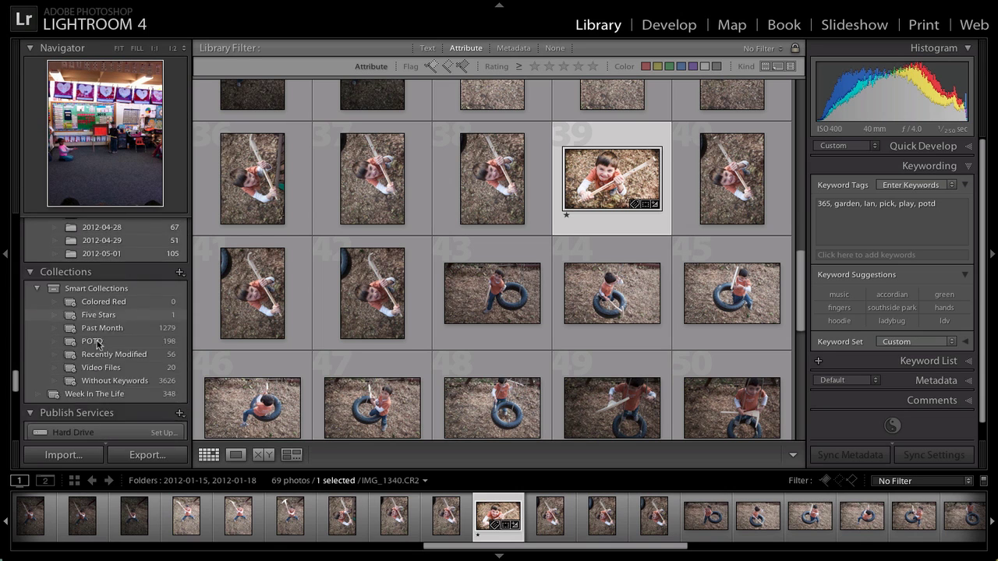
scroll(99, 343, down, 1)
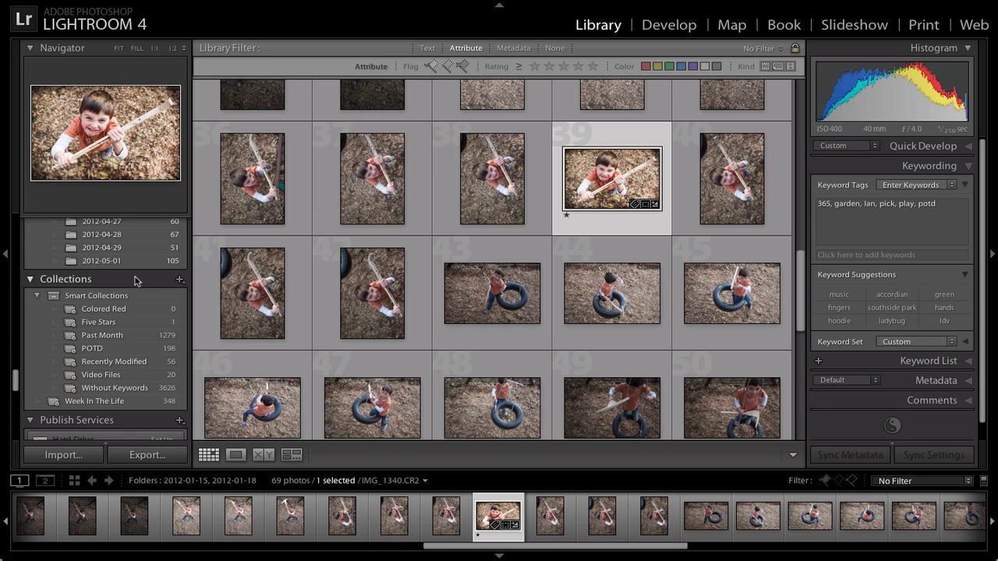
scroll(134, 281, up, 10)
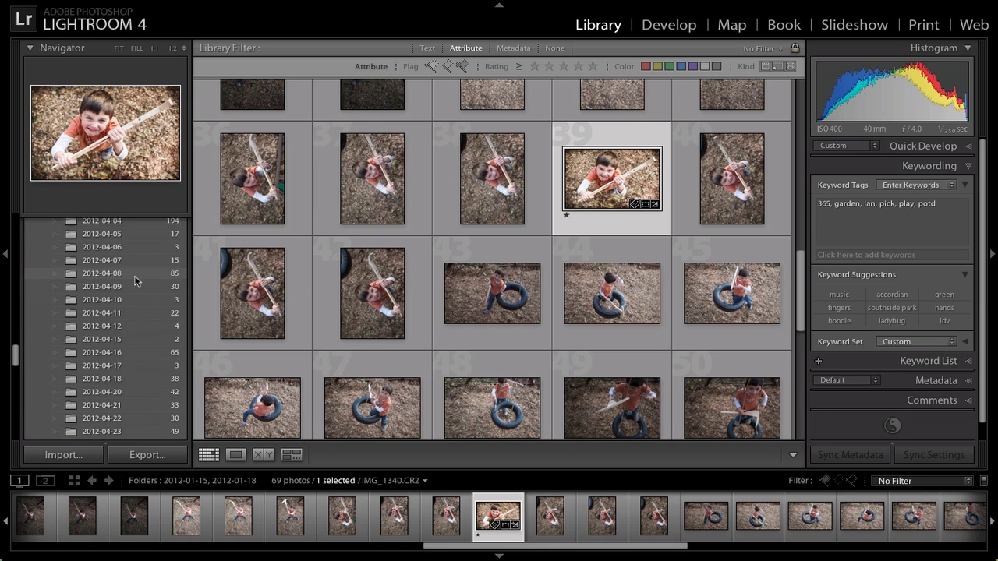
scroll(134, 281, down, 15)
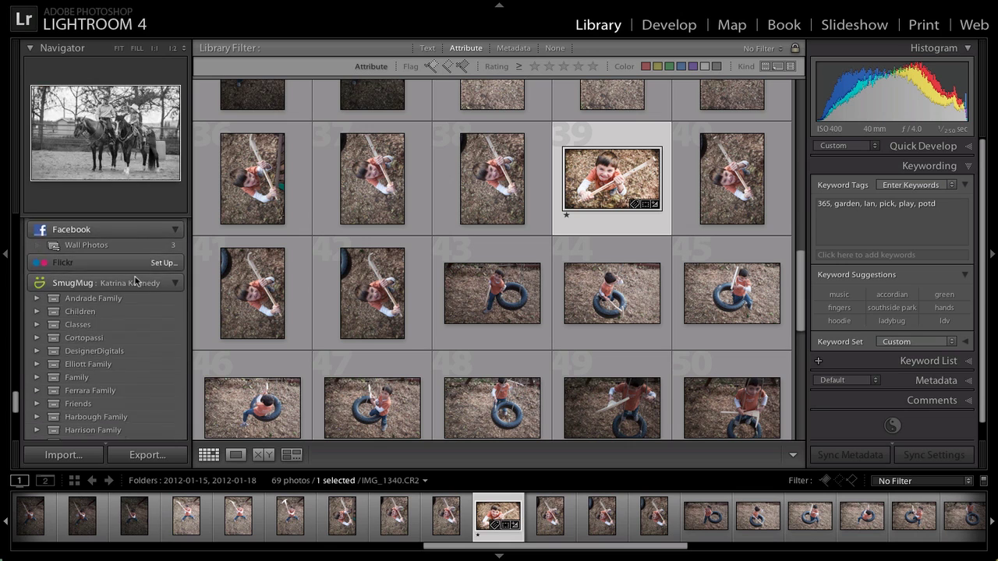
scroll(134, 280, up, 4)
scroll(134, 281, up, 2)
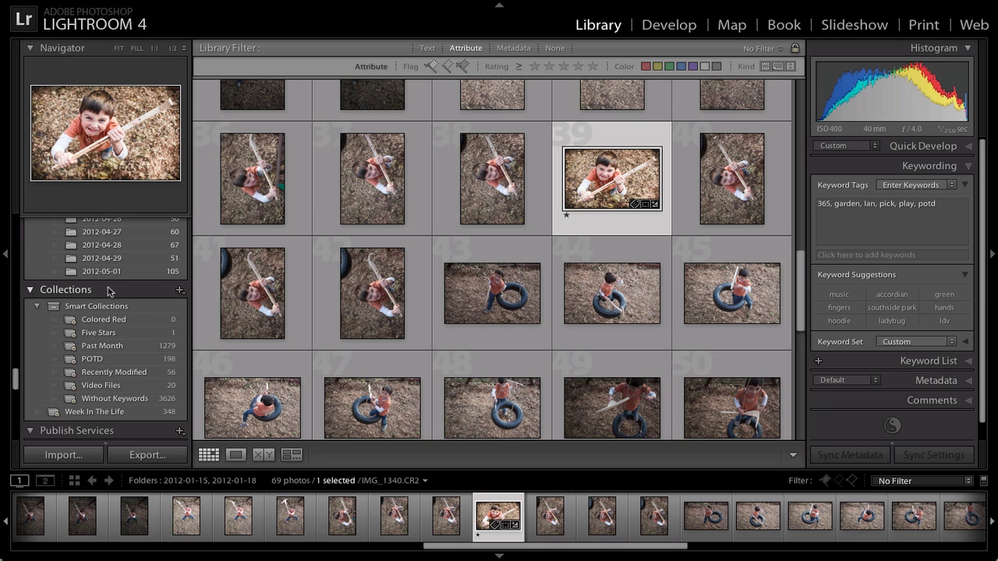
scroll(116, 293, down, 8)
scroll(115, 293, down, 6)
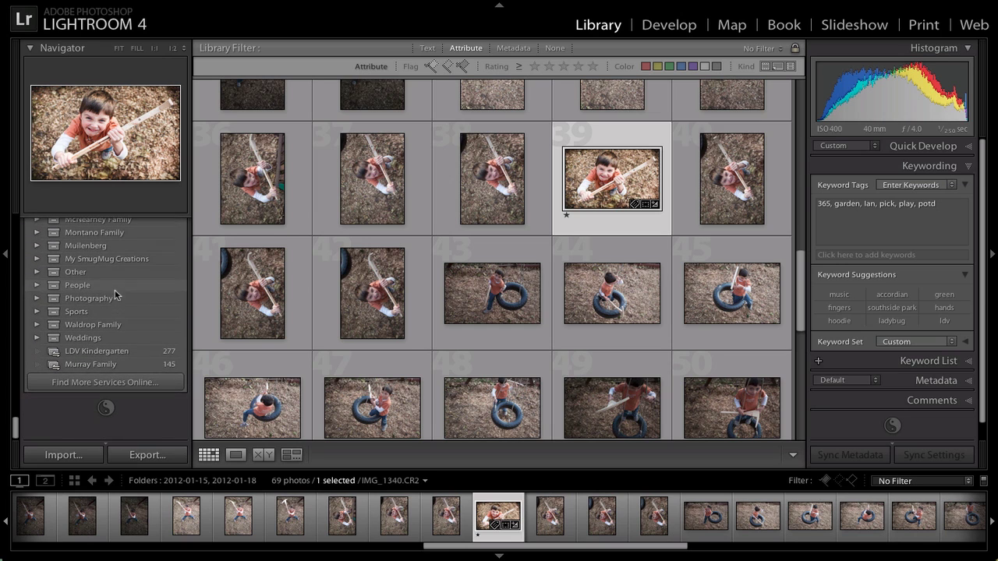
Enable Solo Mode for the library source panels and test it by expanding Collections, Folders and Collections again
right_click(148, 417)
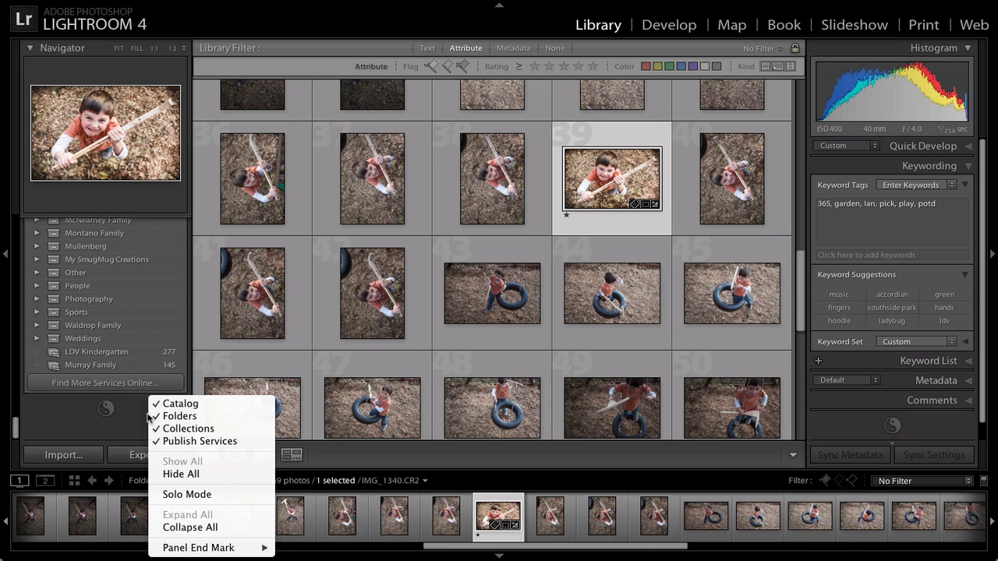
click(199, 496)
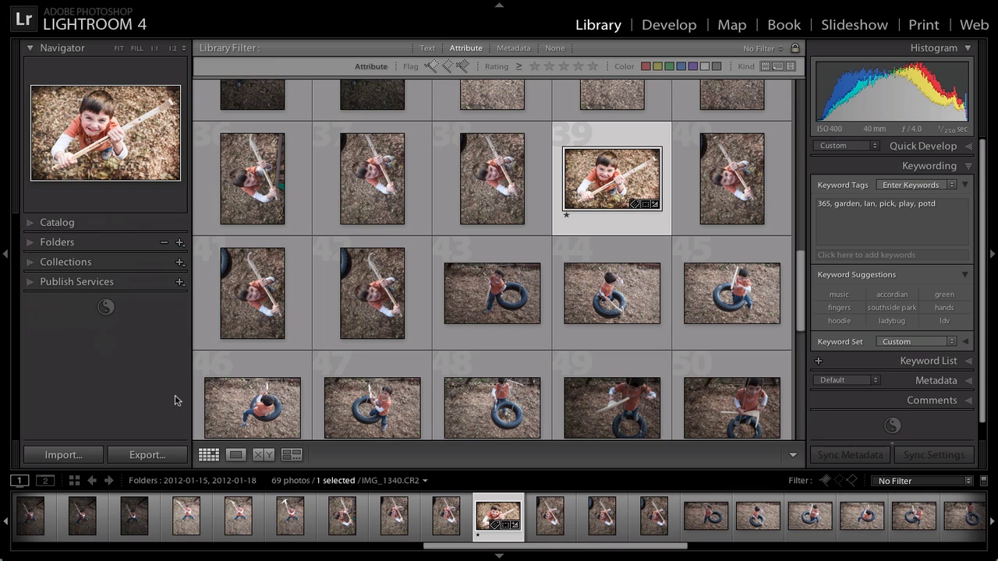
click(31, 263)
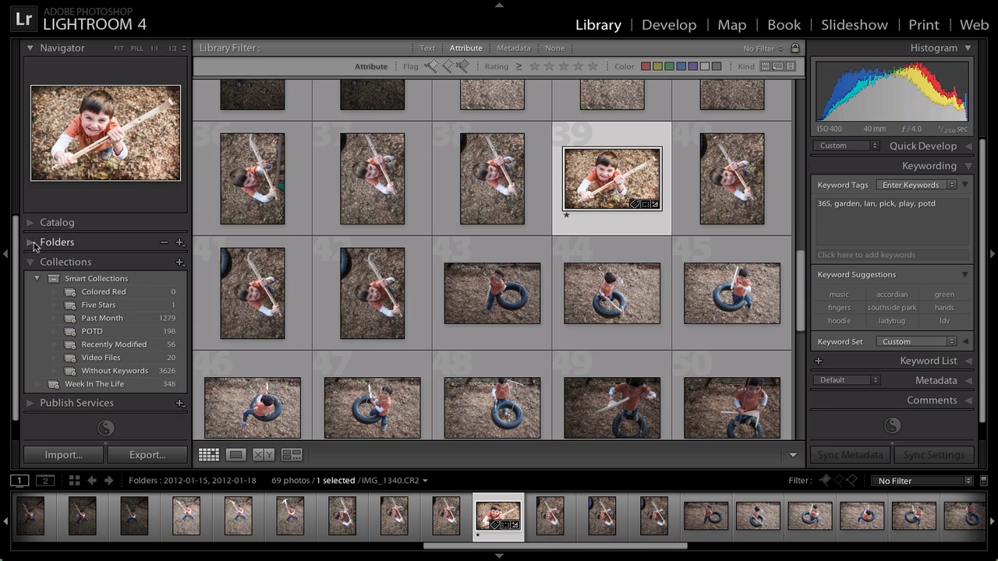
click(33, 243)
scroll(89, 333, down, 15)
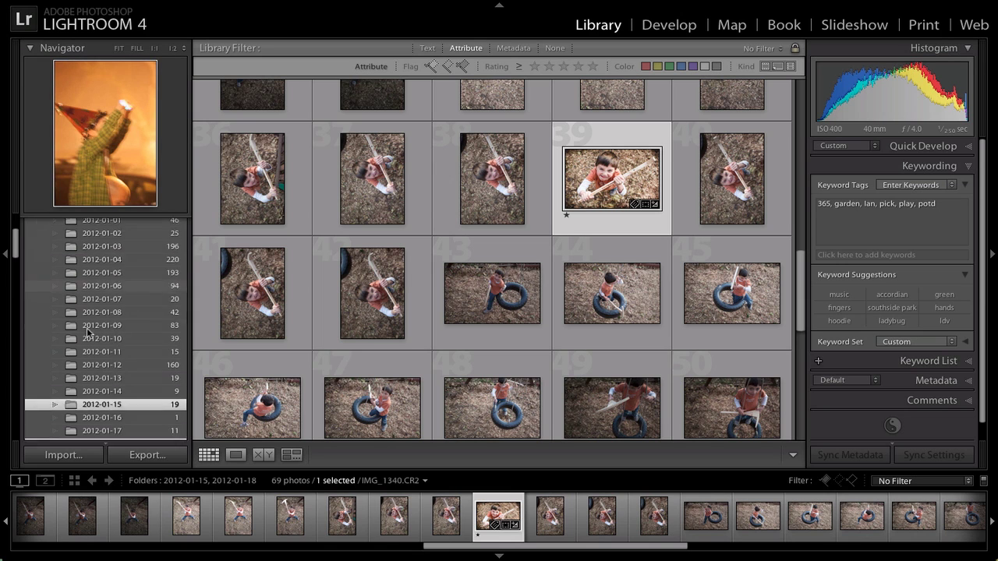
scroll(88, 333, down, 10)
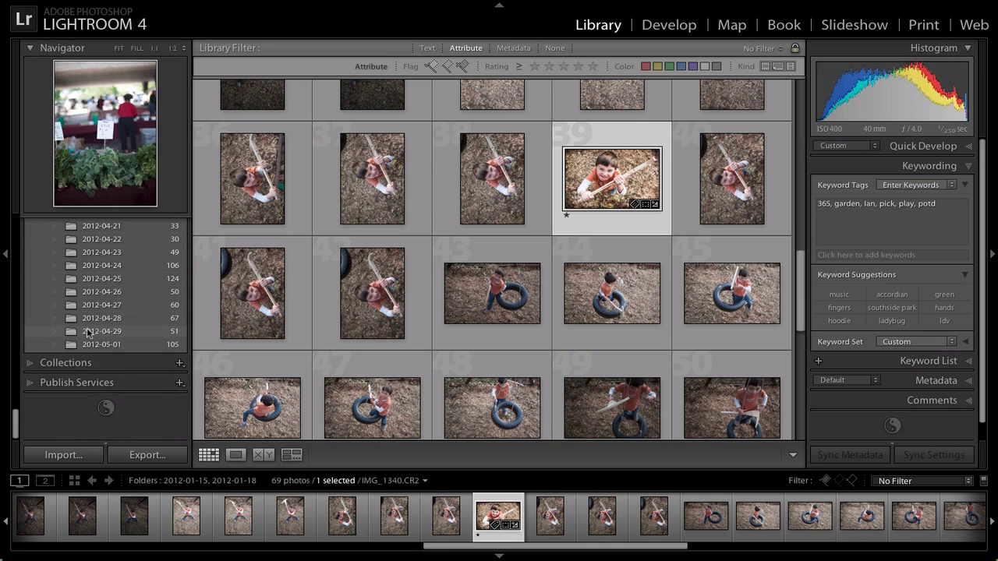
click(66, 364)
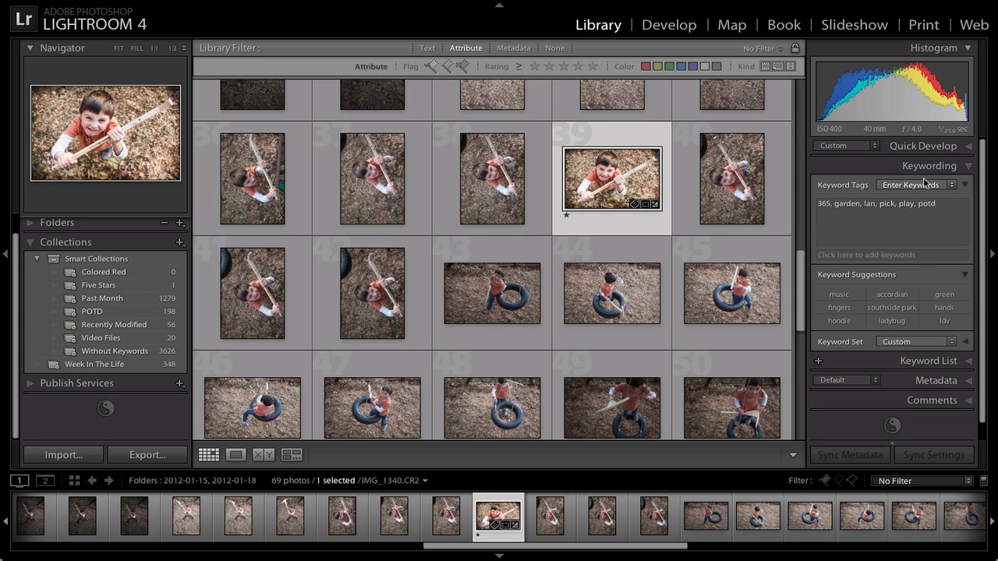
Set the panel end mark to Tattoo
right_click(149, 418)
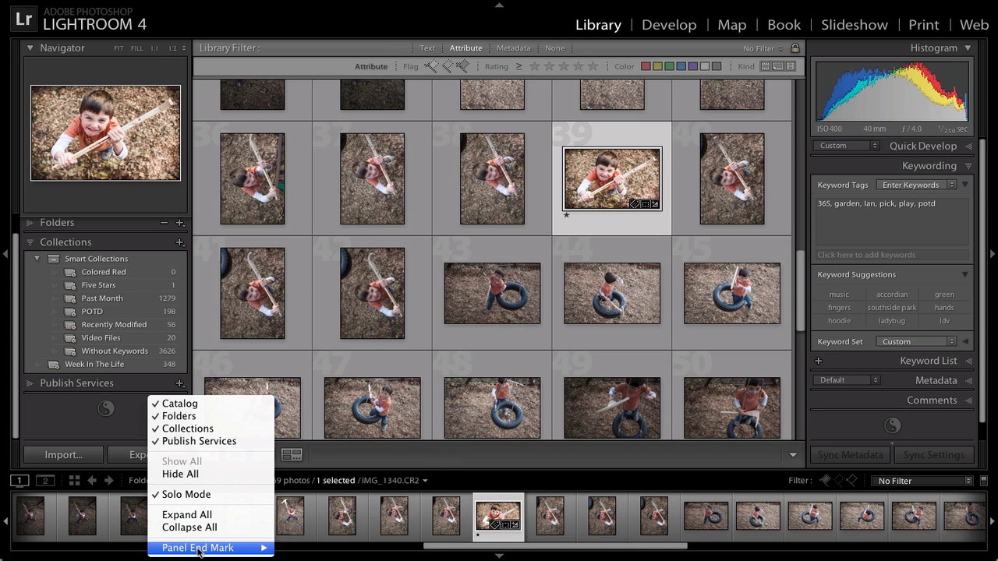
mouse_move(198, 552)
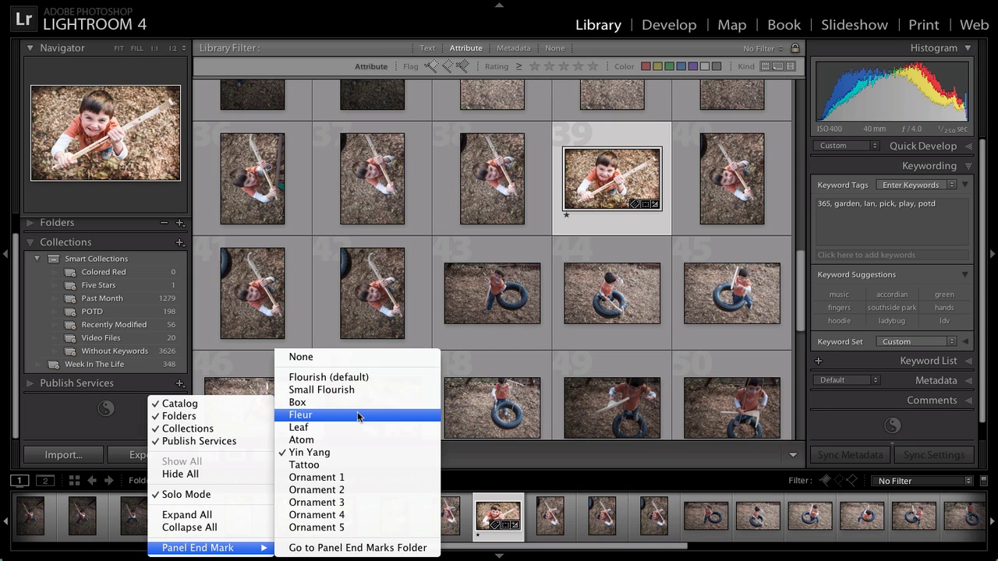
click(354, 464)
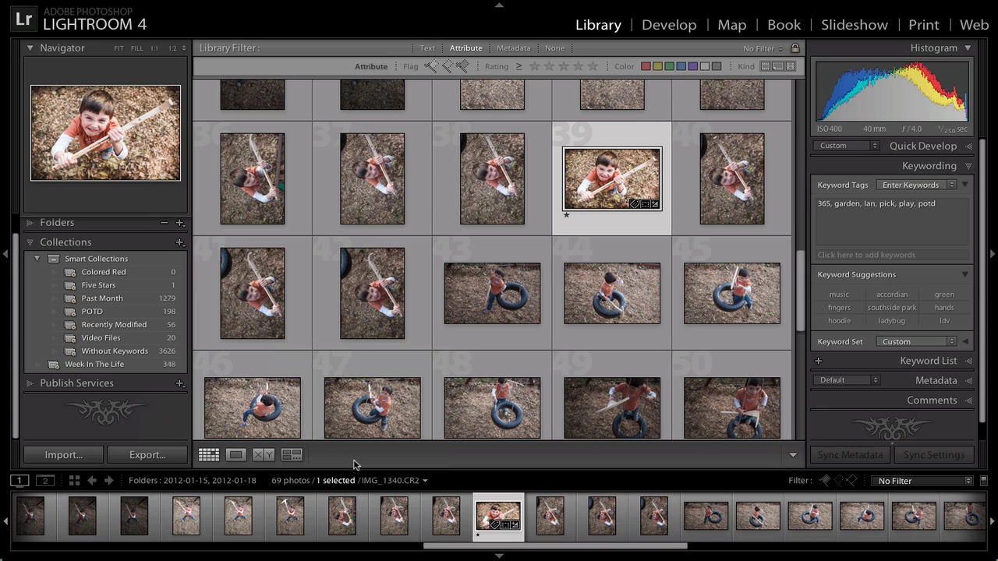
Change the panel end mark to Ornament 1
right_click(158, 416)
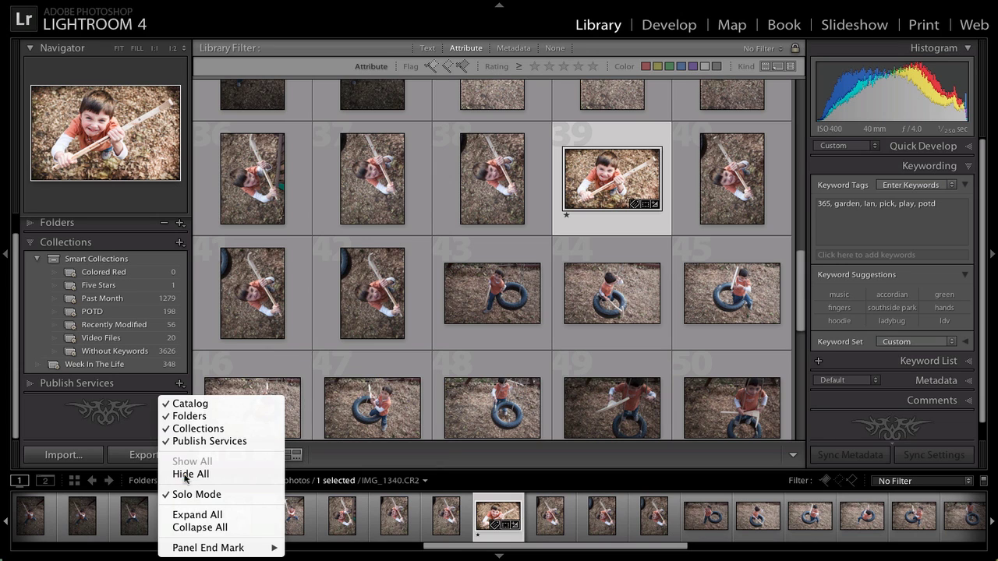
mouse_move(239, 550)
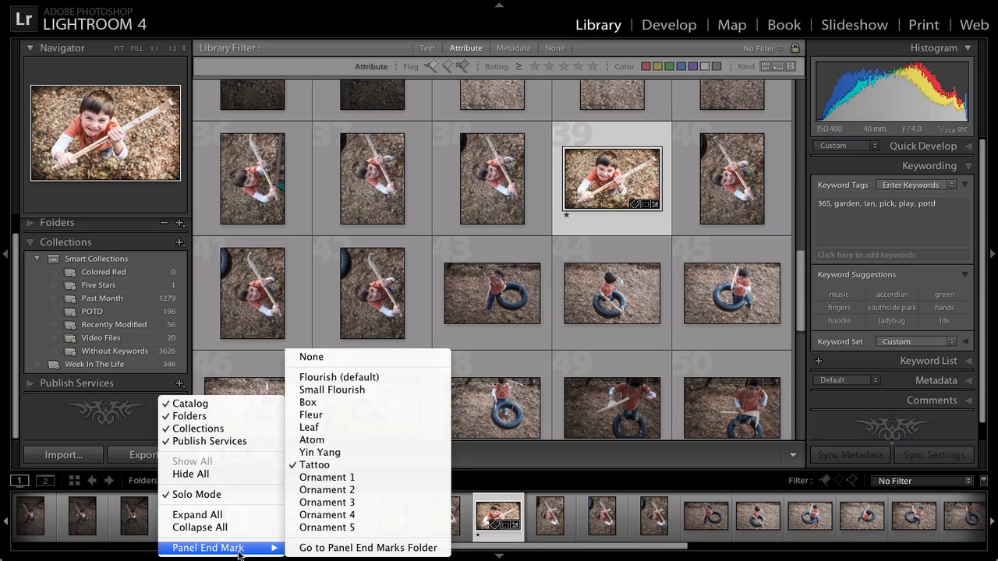
click(343, 477)
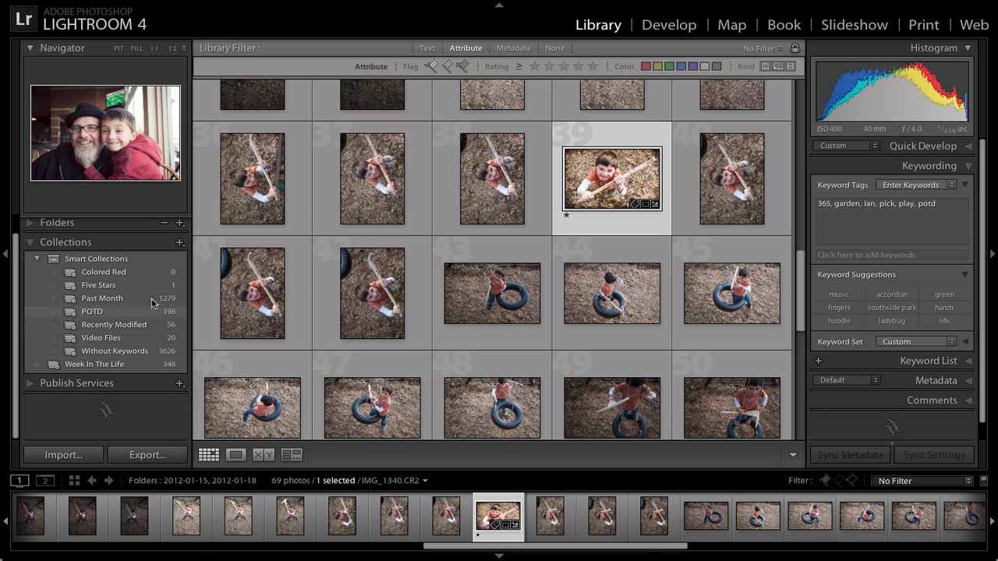
Start a new smart collection named "My 2012 365 Photos" and place it inside the Smart Collections set
click(180, 243)
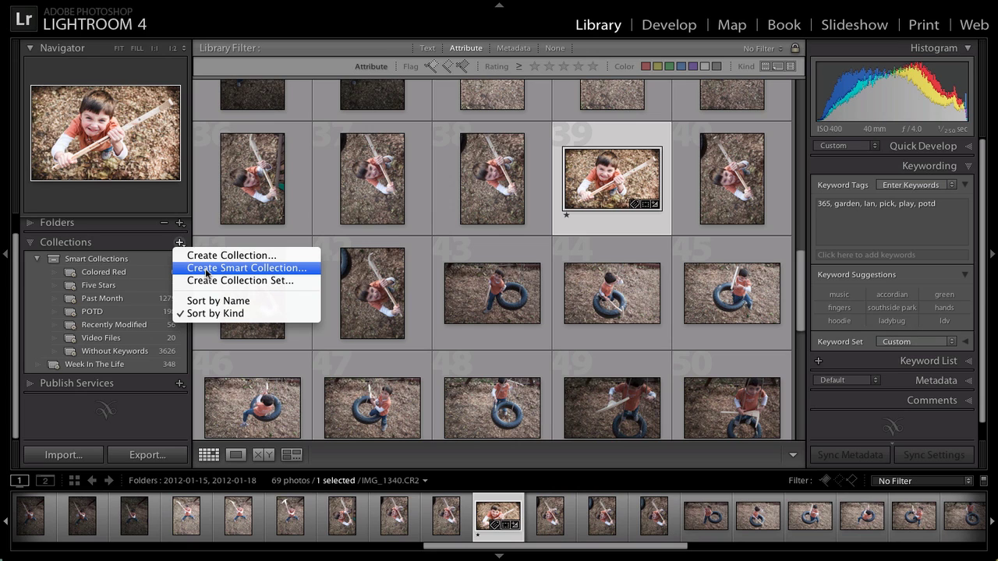
click(207, 269)
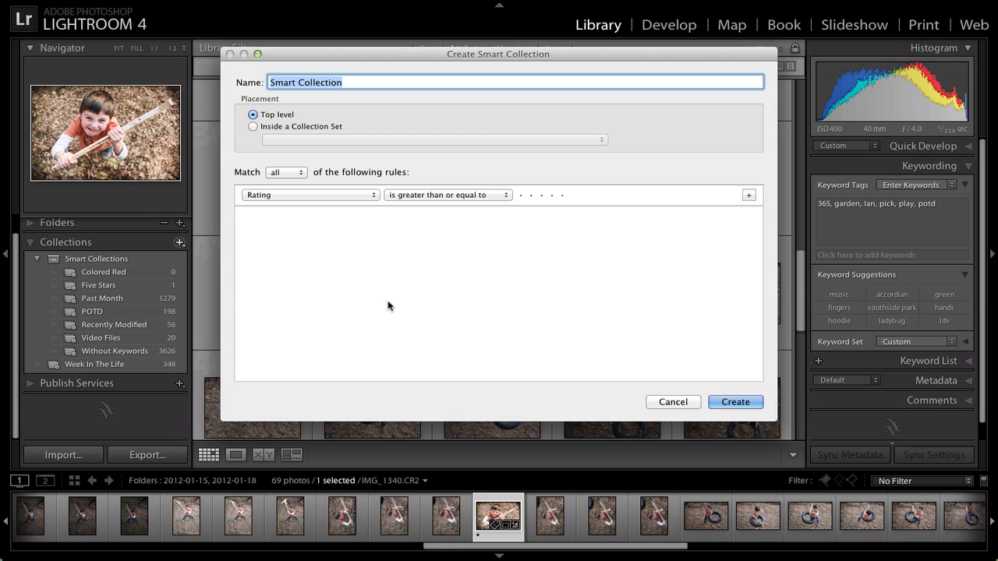
text(My)
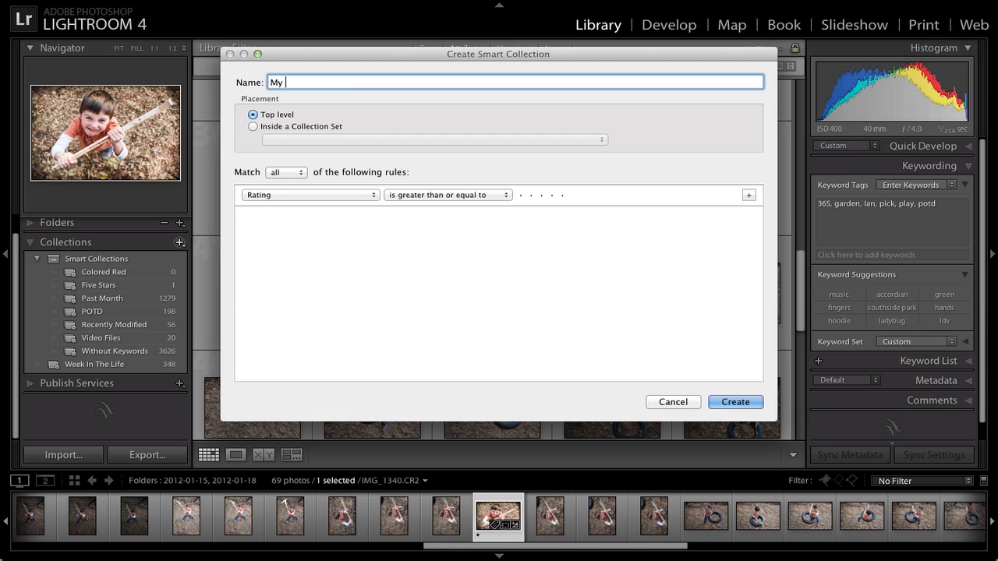
text( 2012 365 Photos)
click(269, 128)
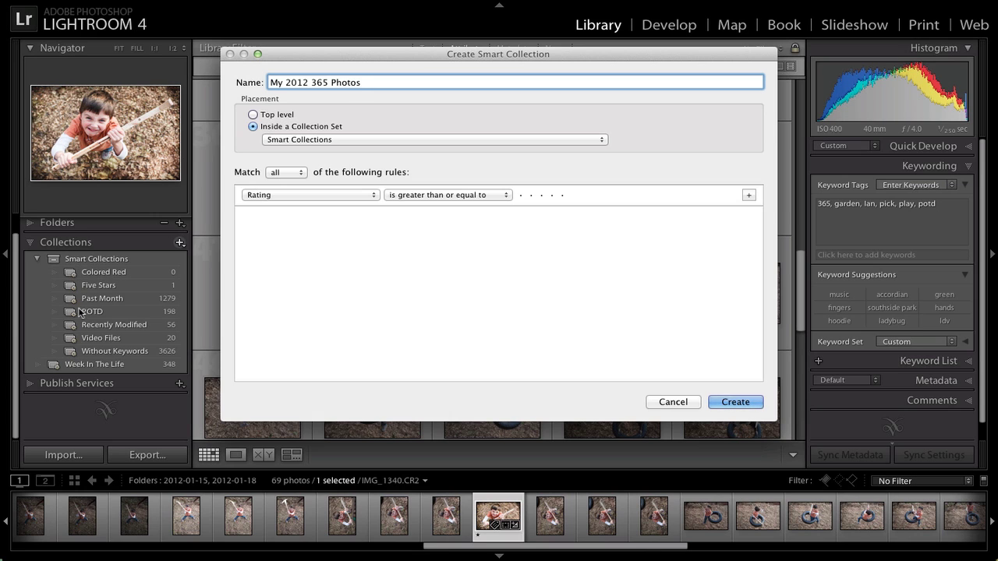
click(277, 117)
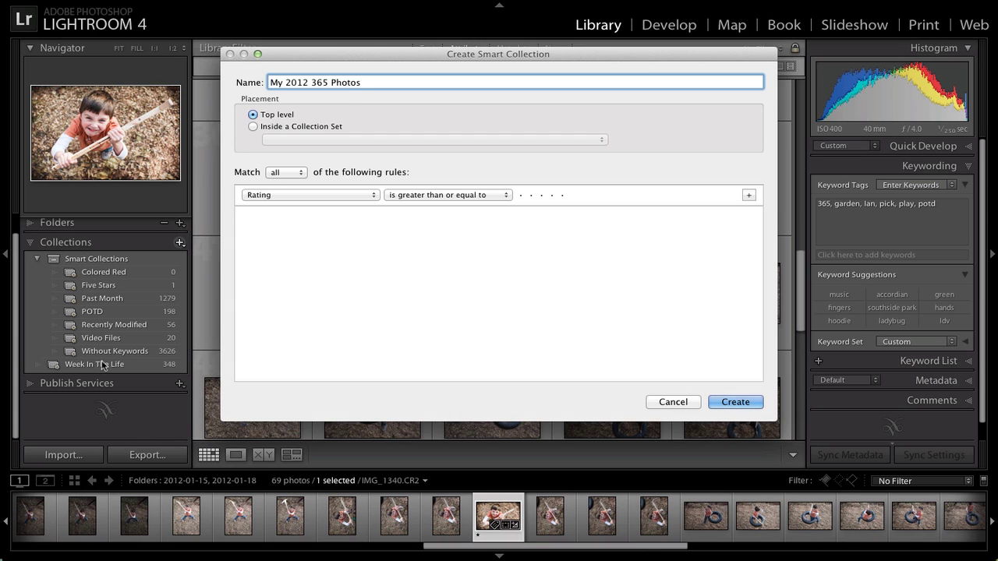
click(253, 127)
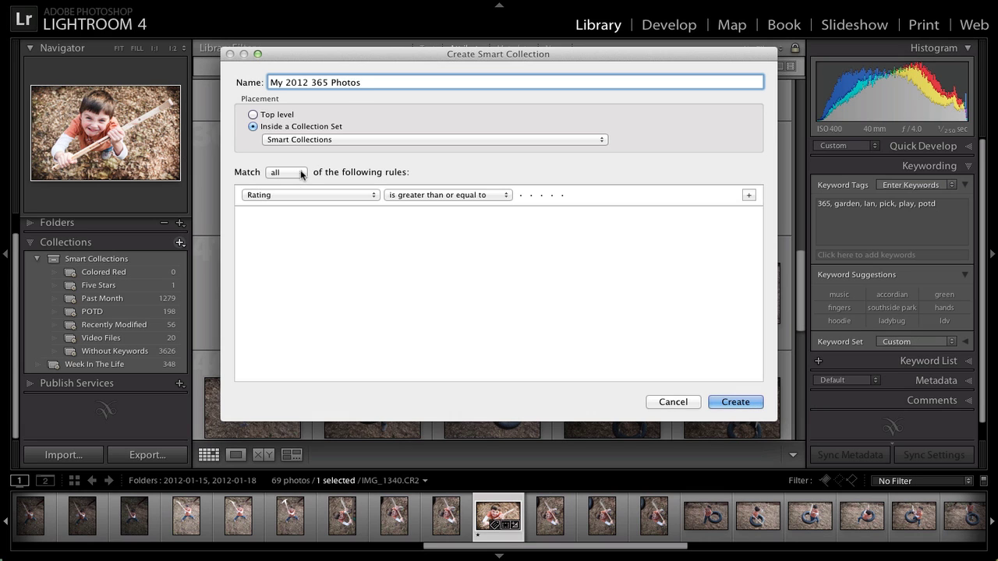
Define the first rule of the smart collection as Keywords contains "potd"
click(374, 196)
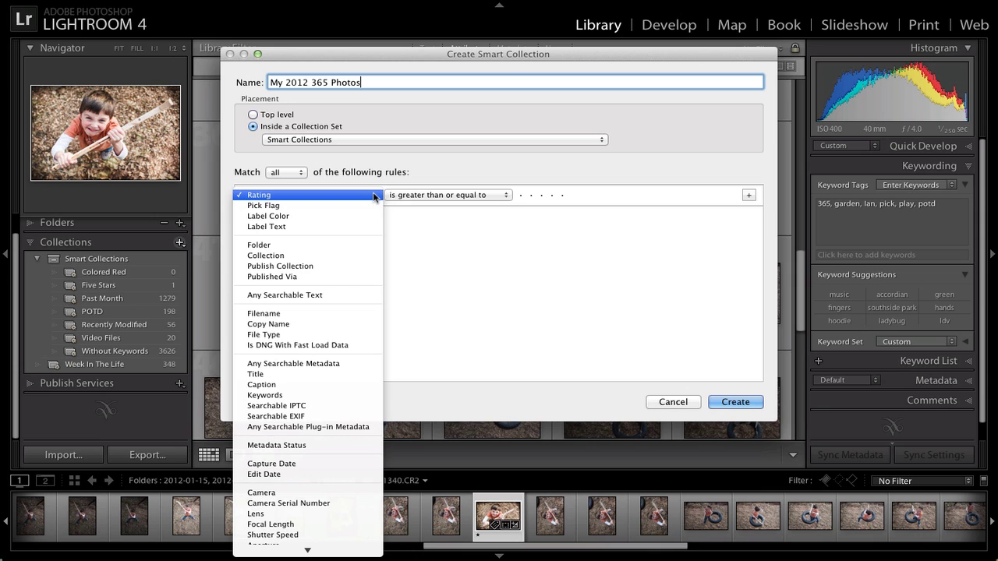
click(304, 395)
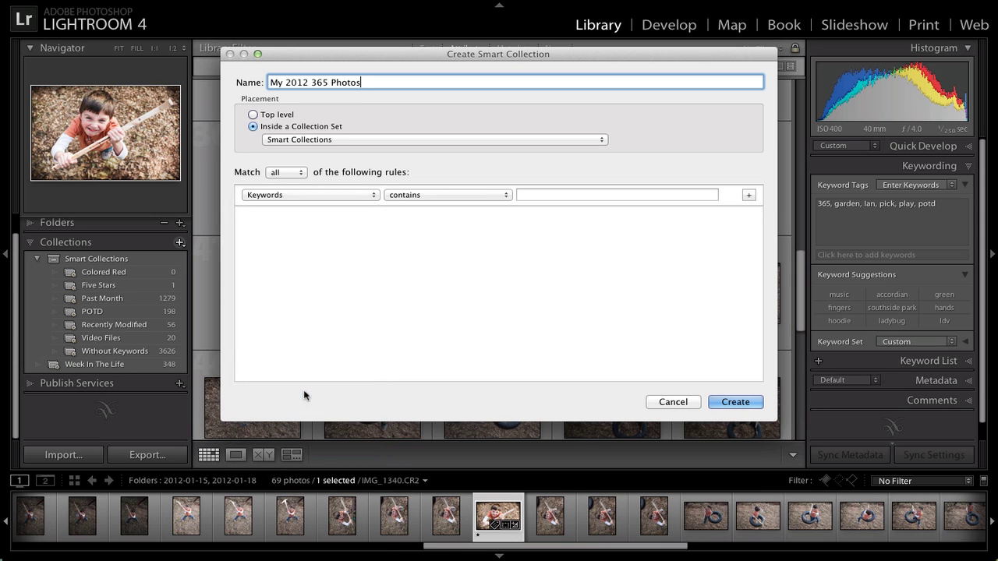
click(537, 192)
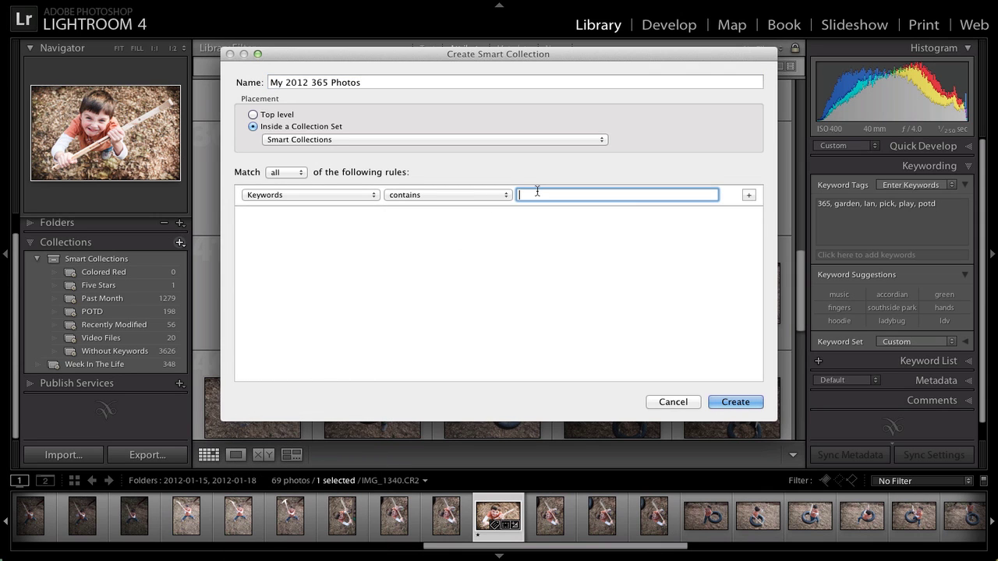
text(potd)
Add a second rule to the smart collection that requires the Capture Date to be in a range
click(750, 195)
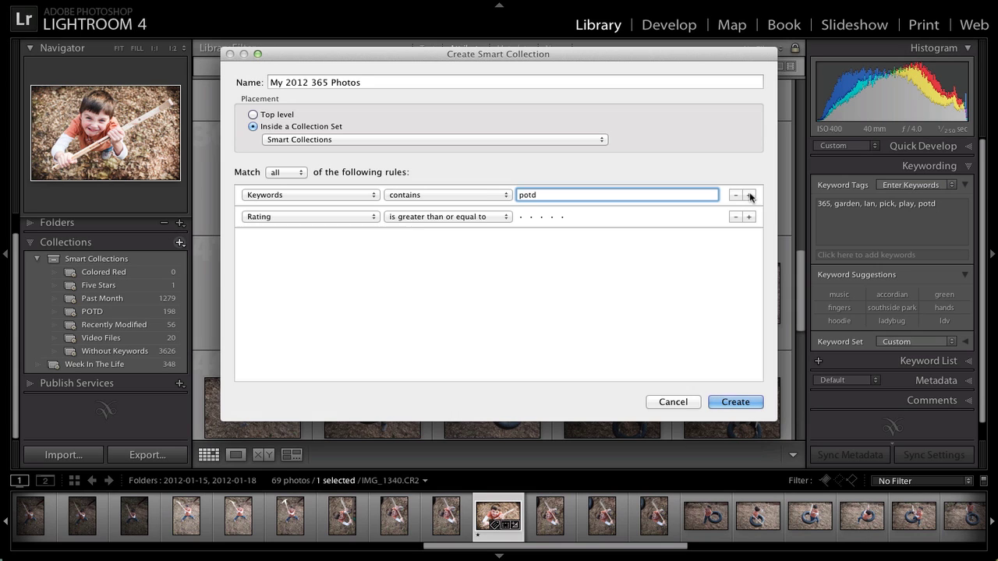
click(375, 219)
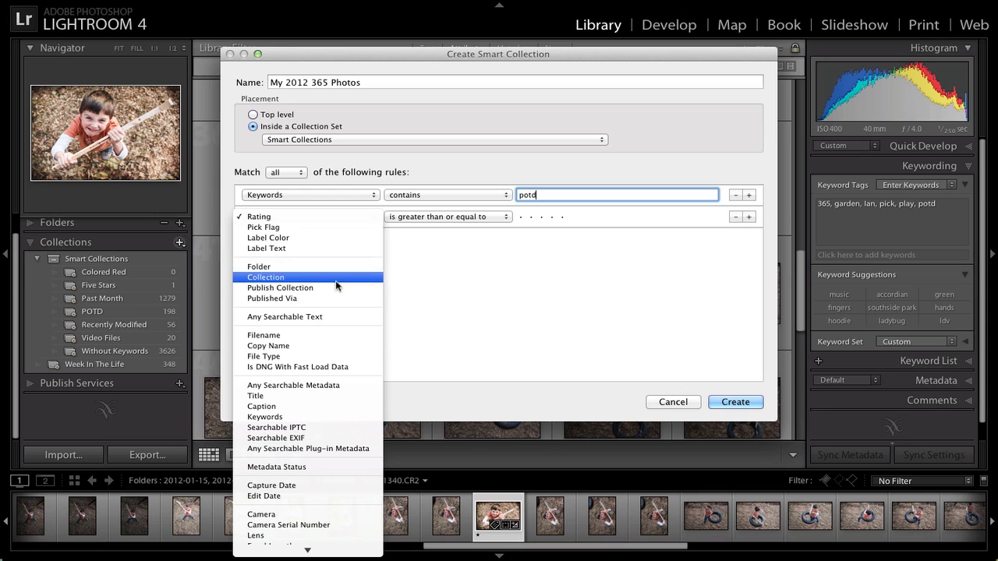
scroll(319, 439, down, 3)
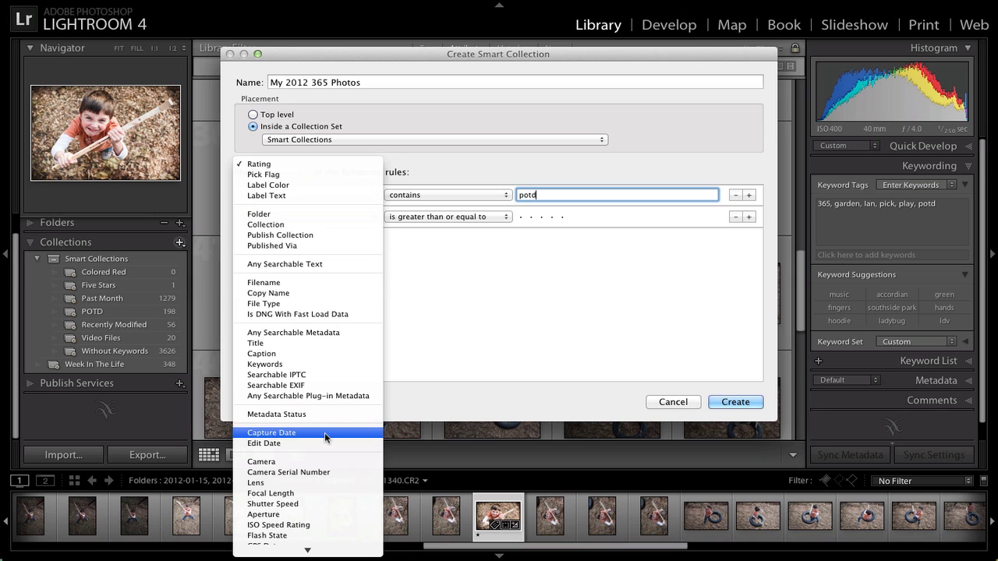
click(324, 433)
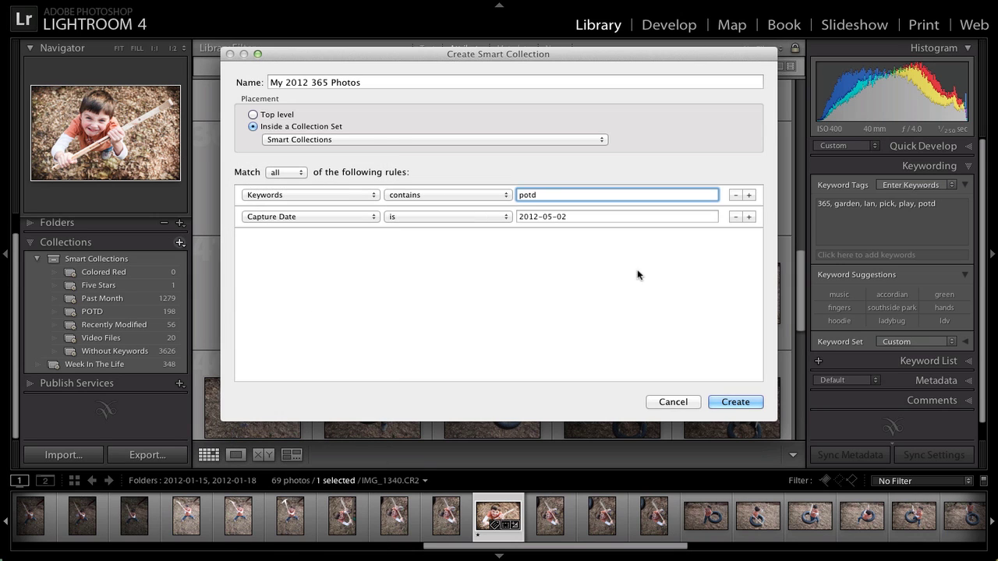
click(507, 216)
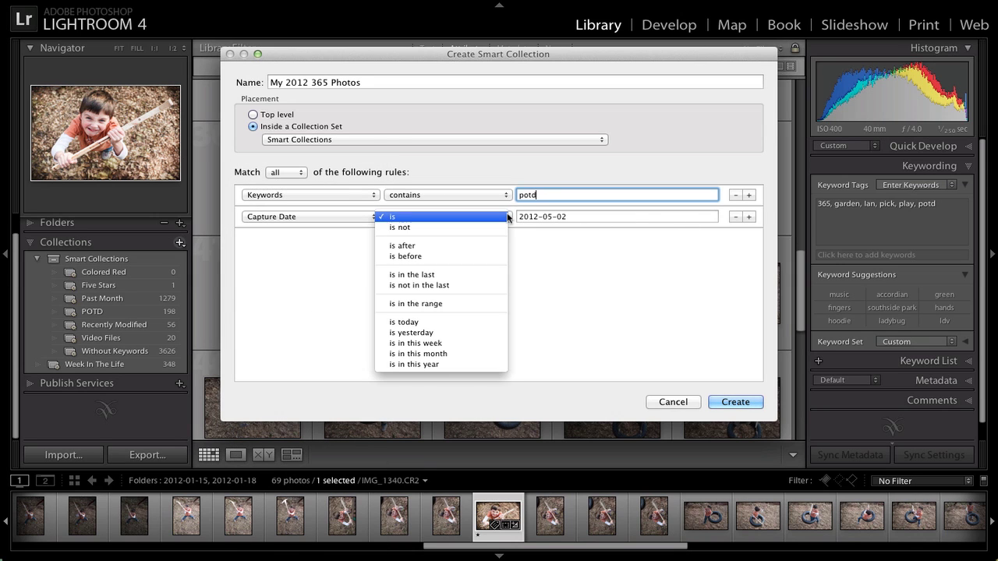
click(465, 304)
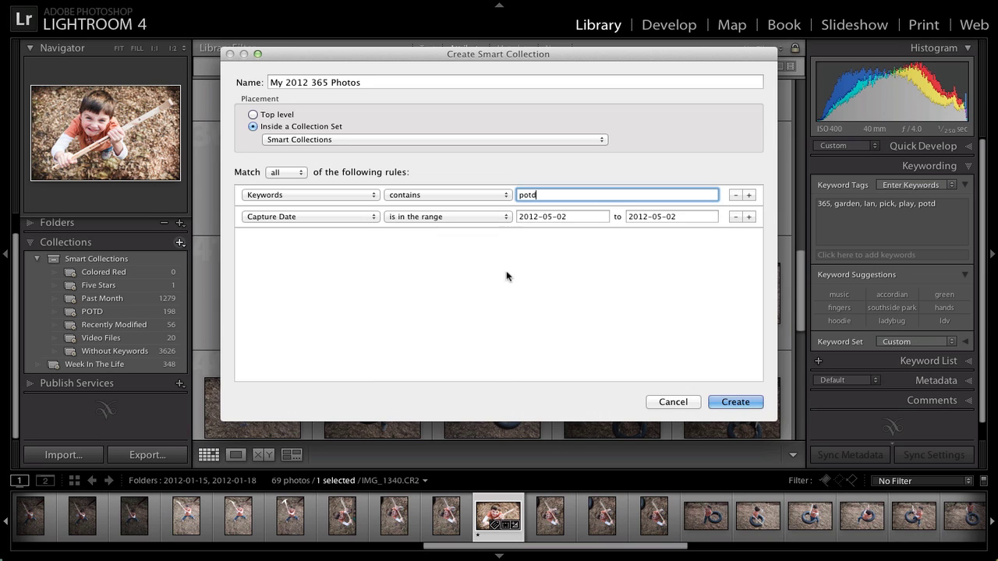
Set the start of the Capture Date range to 2012-01-10
click(544, 216)
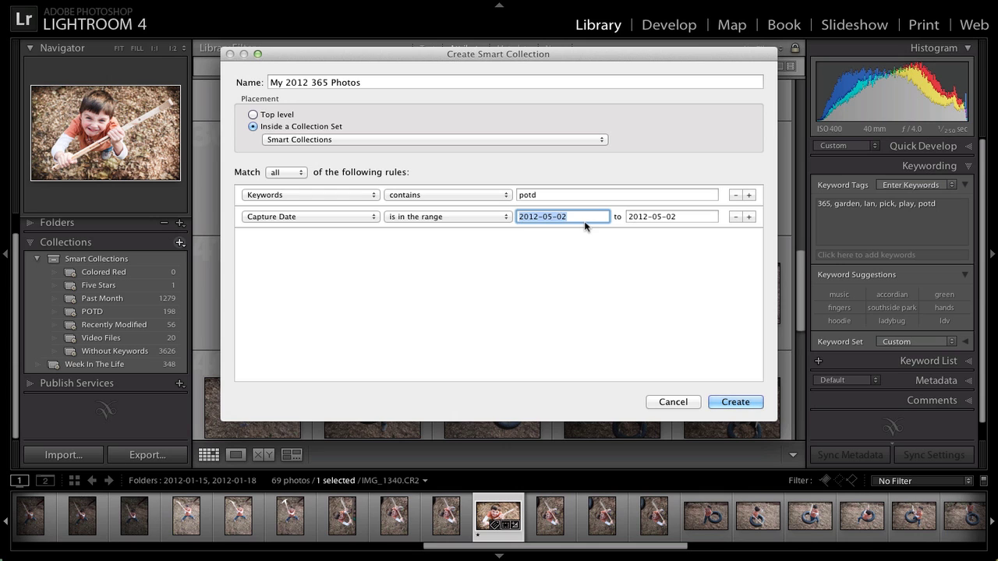
key(Right)
key(BackSpace)
key(BackSpace)
key(BackSpace)
key(BackSpace)
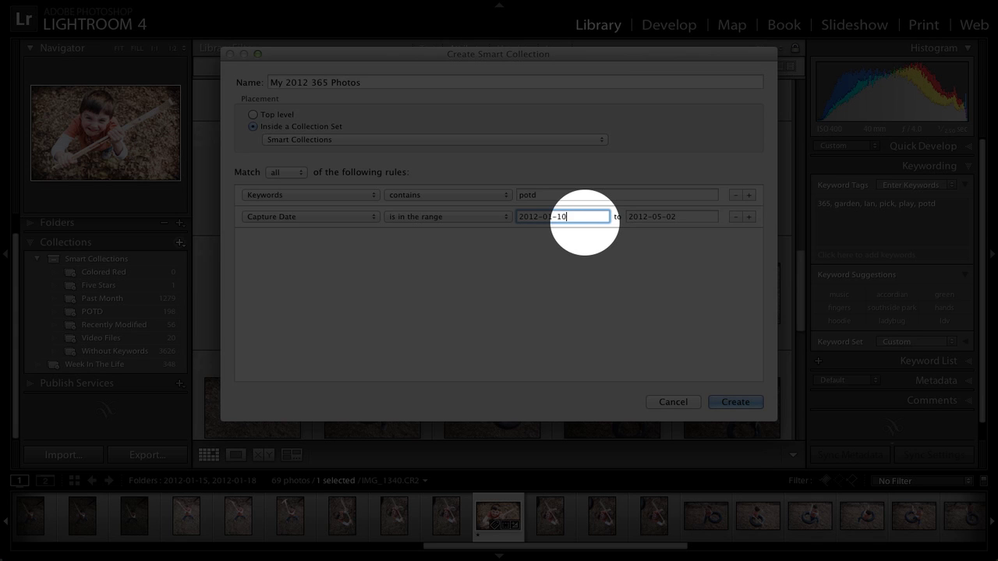
text(1-10)
Set the end of the Capture Date range to 2012-12-31 and create the smart collection
click(677, 217)
key(BackSpace)
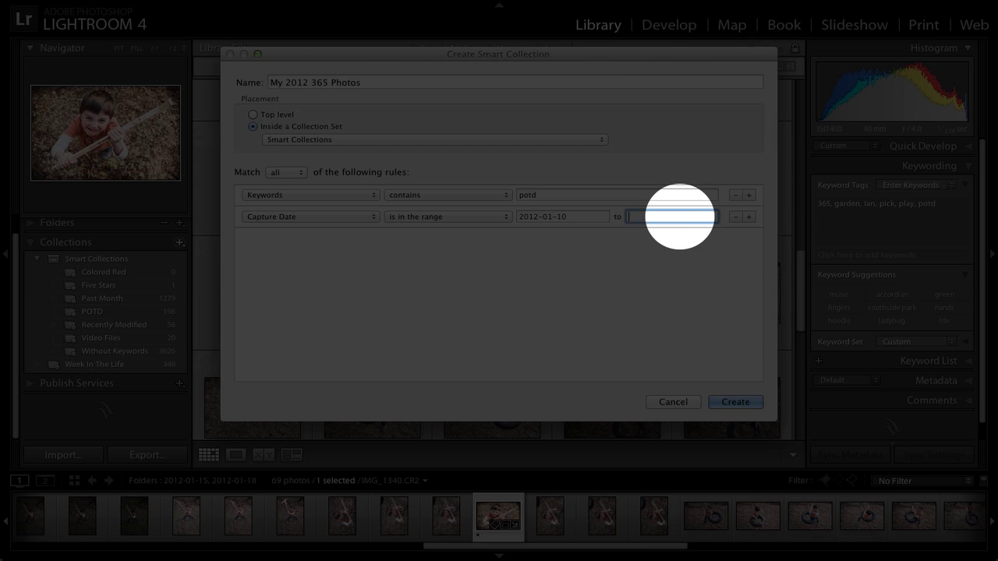
text(2012)
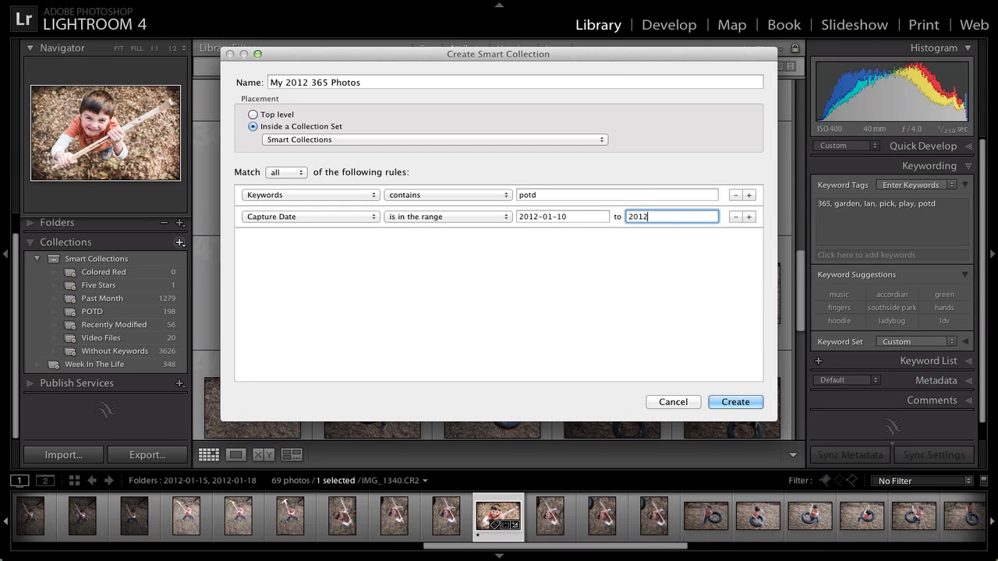
text(-12-31)
click(736, 402)
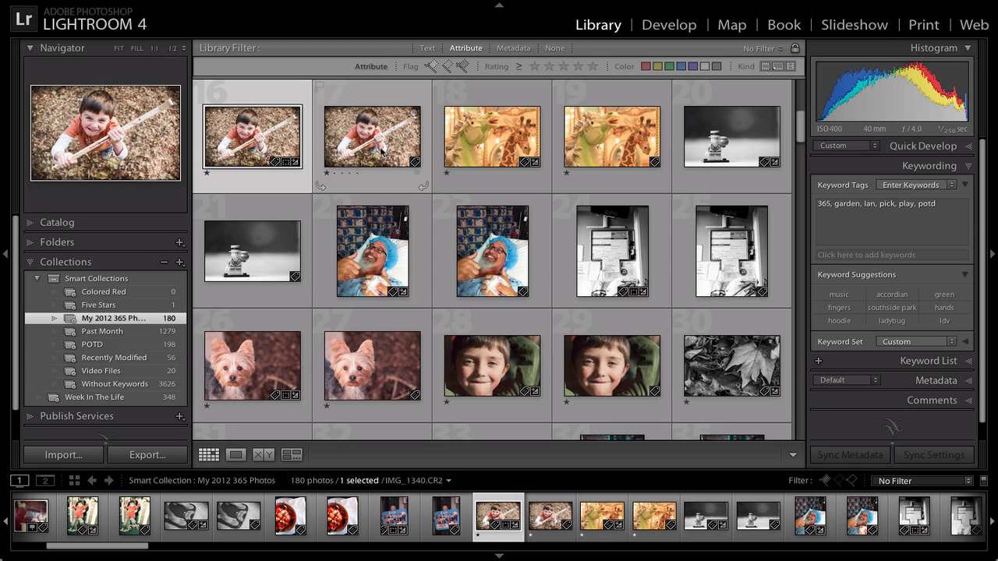
Examine the photos gathered in the new smart collection, comparing the two copies of the black-and-white doorway photo
scroll(474, 322, down, 10)
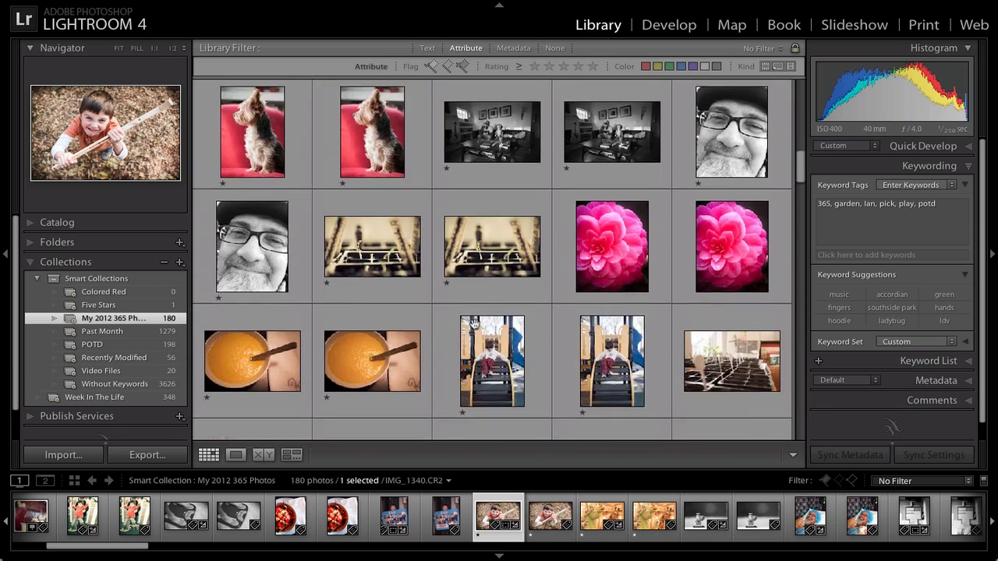
scroll(474, 322, down, 10)
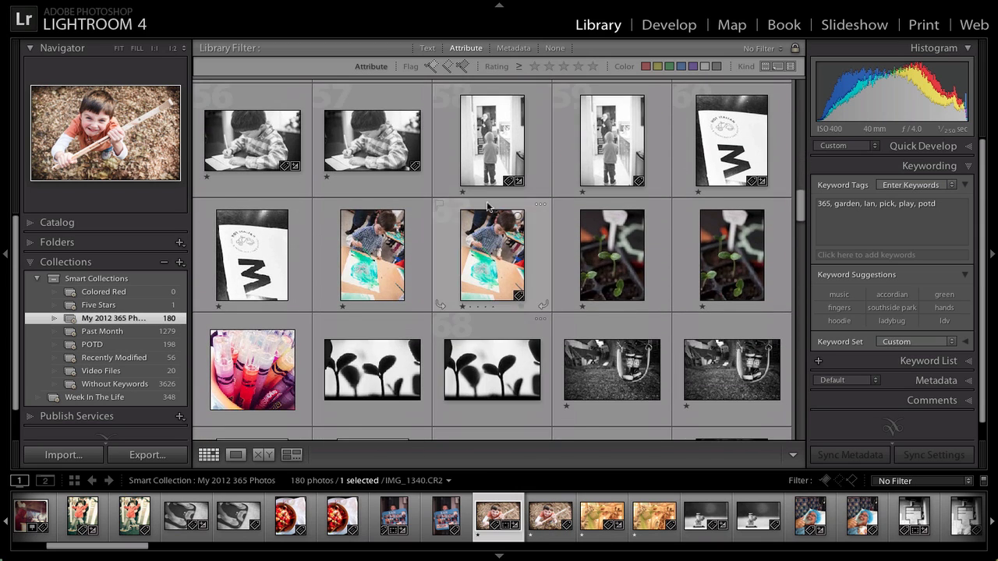
click(493, 161)
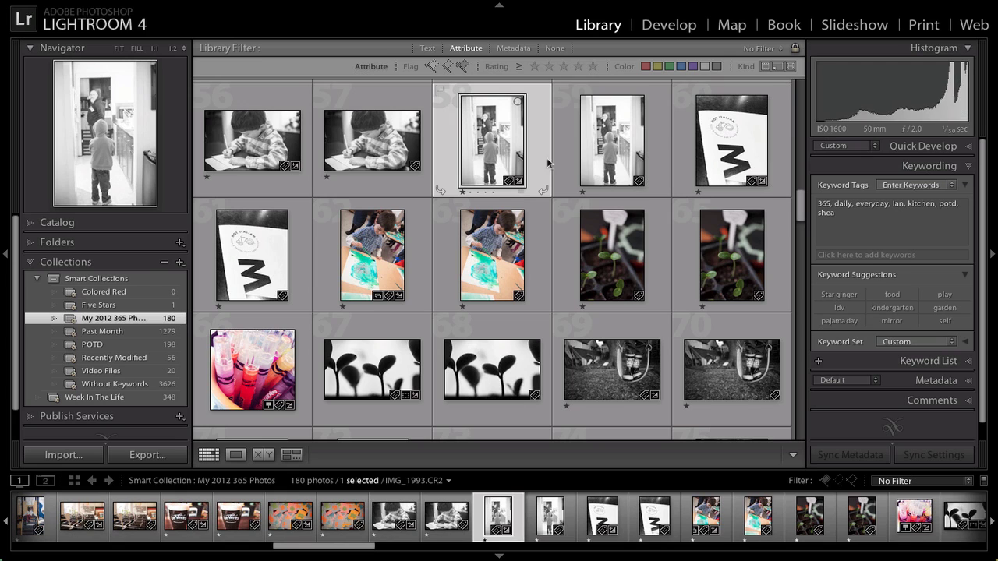
click(591, 165)
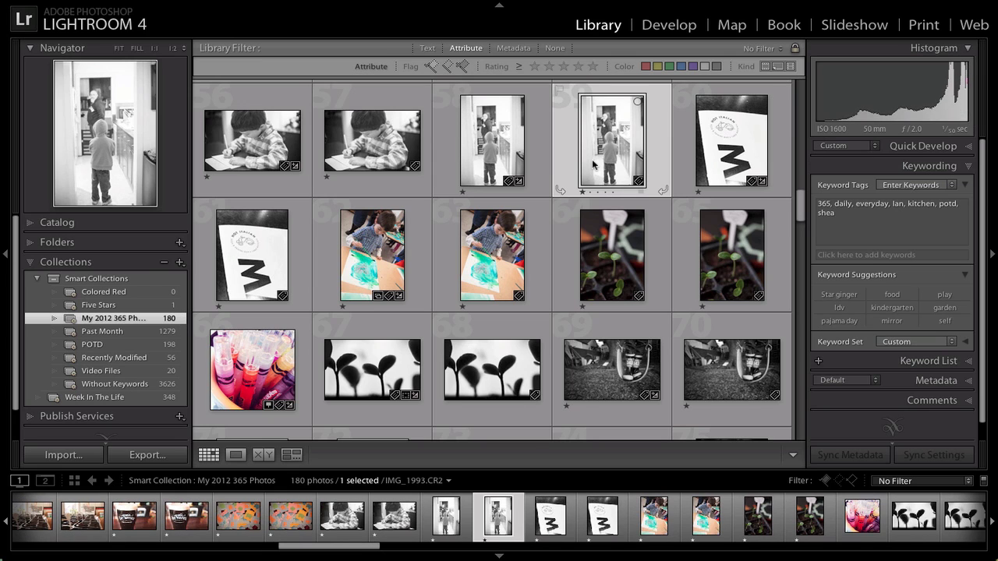
click(512, 158)
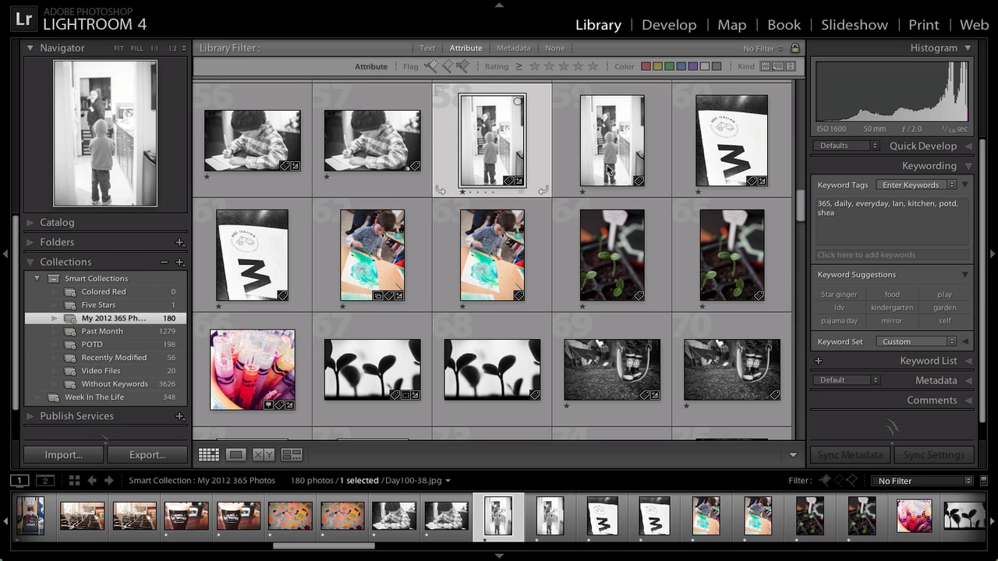
scroll(610, 327, down, 5)
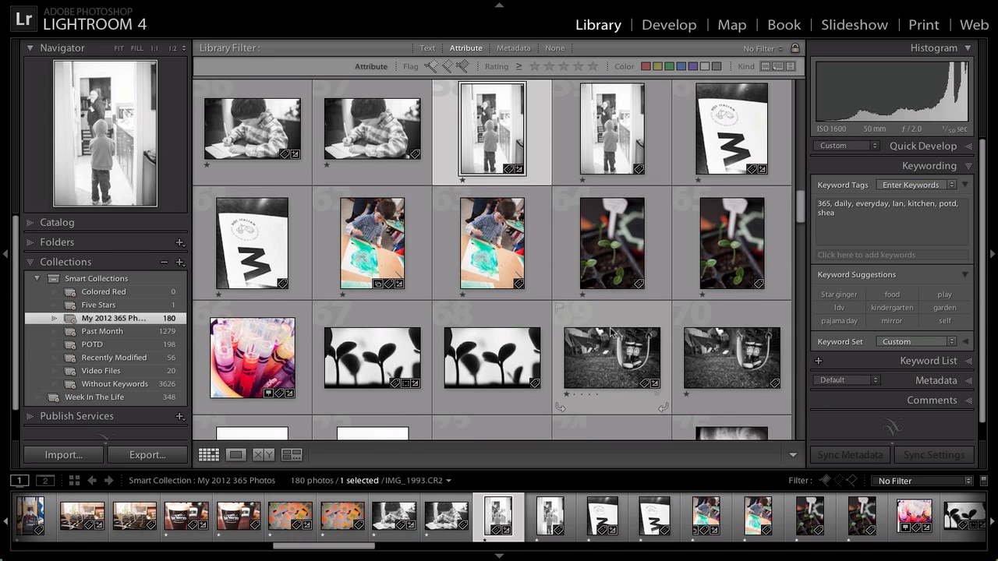
scroll(610, 332, down, 6)
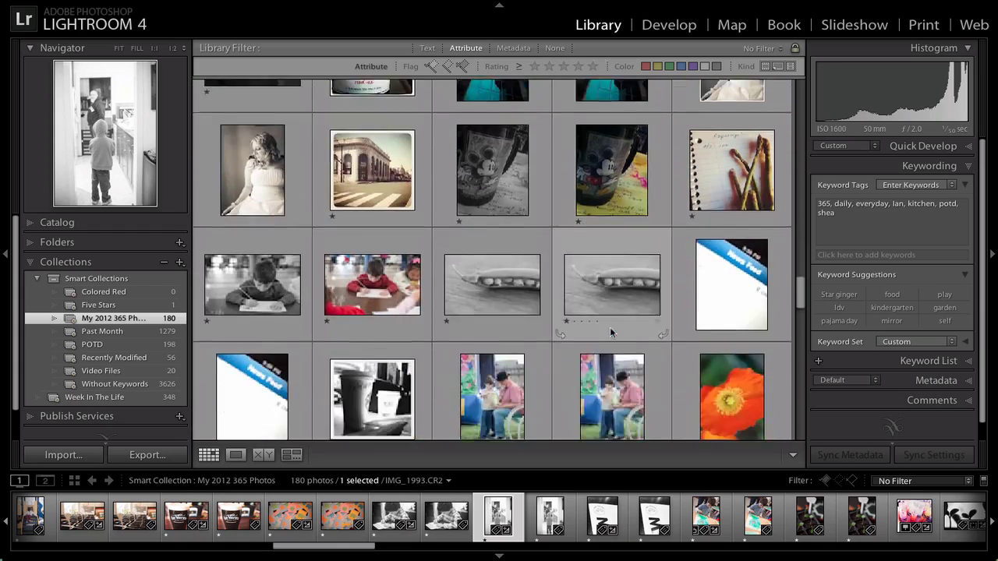
scroll(612, 332, up, 3)
scroll(609, 331, up, 8)
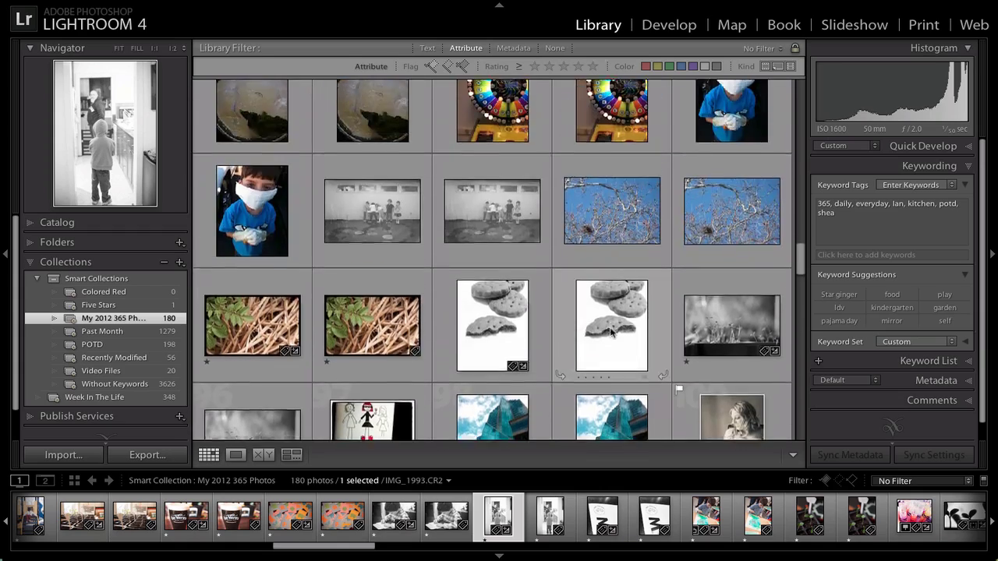
scroll(610, 330, up, 6)
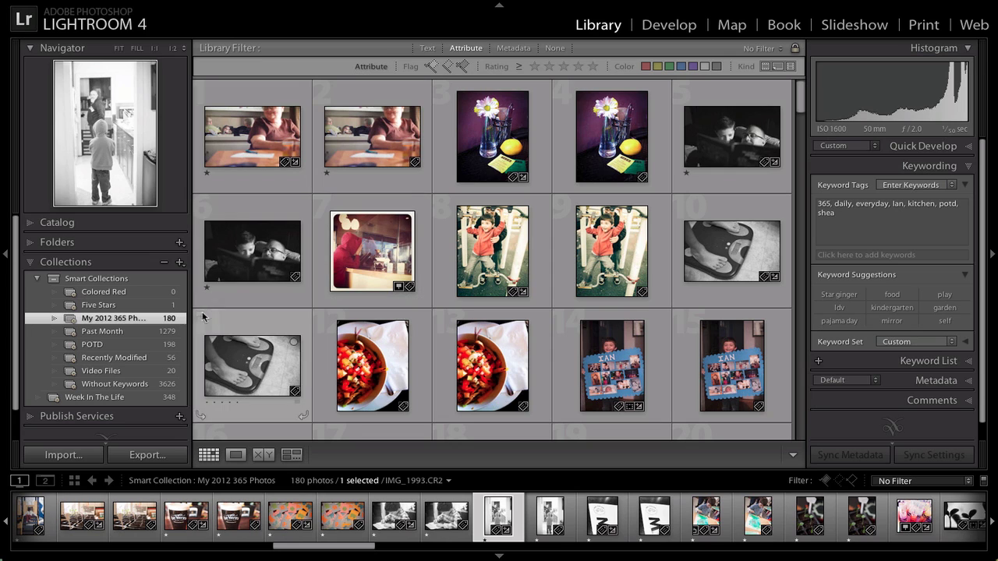
Remove the Capture Date rule from the My 2012 365 Photos smart collection and save it
double_click(75, 320)
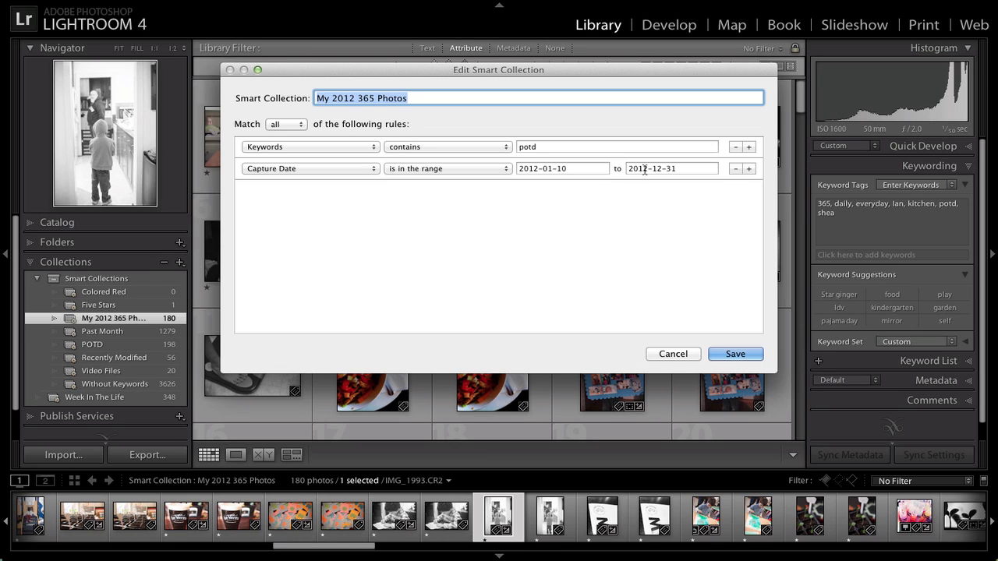
click(735, 168)
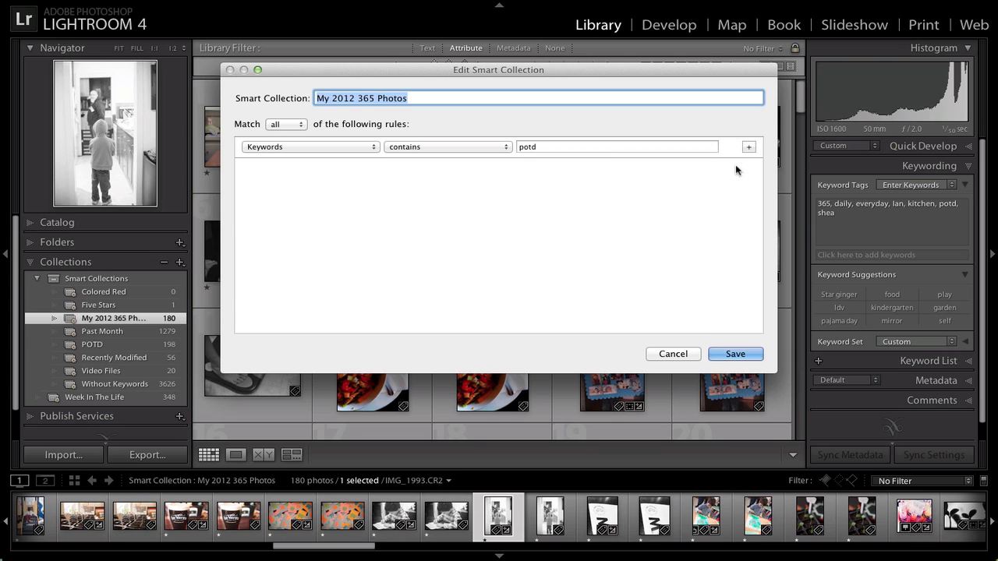
click(735, 354)
scroll(623, 262, down, 5)
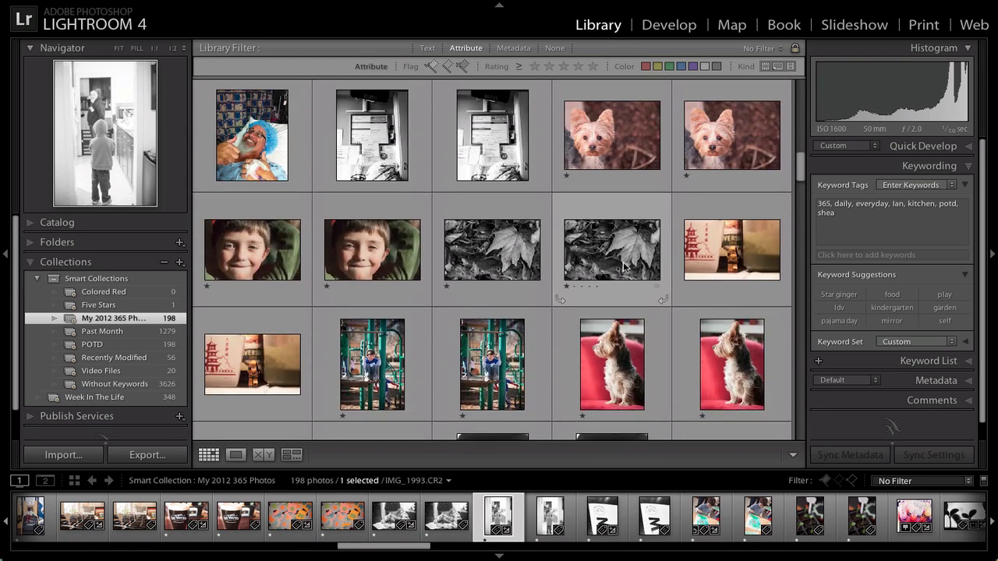
scroll(623, 266, up, 10)
scroll(623, 267, down, 10)
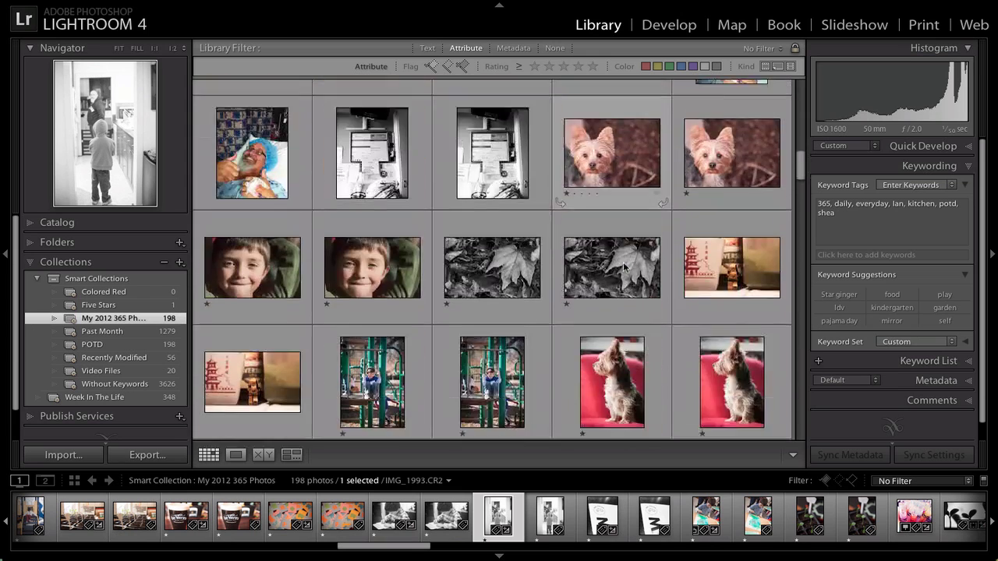
scroll(624, 267, down, 6)
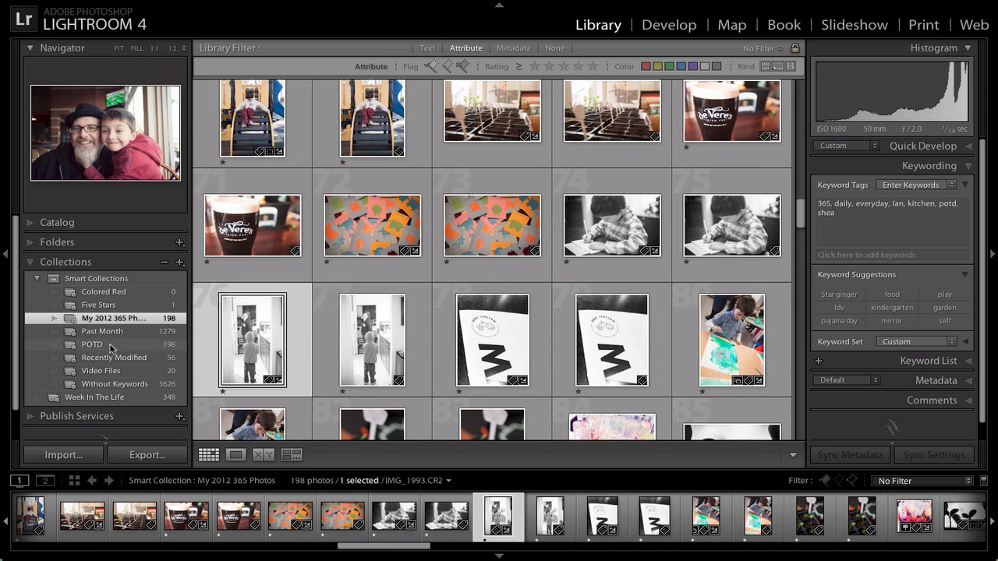
Open the POTD smart collection and examine its photos from start to end, including the paired copies and the phone pictures
click(110, 345)
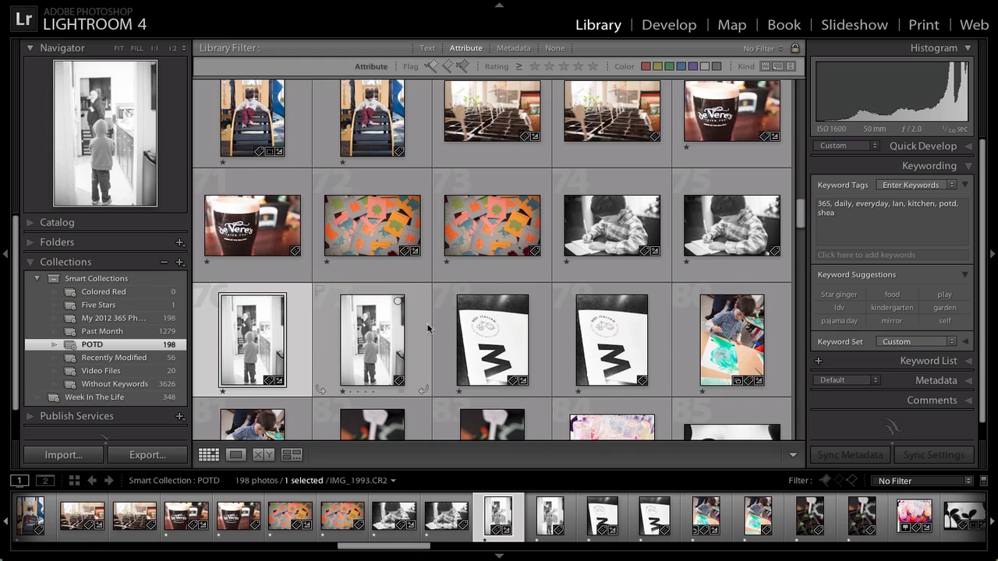
scroll(428, 329, down, 3)
scroll(427, 329, down, 15)
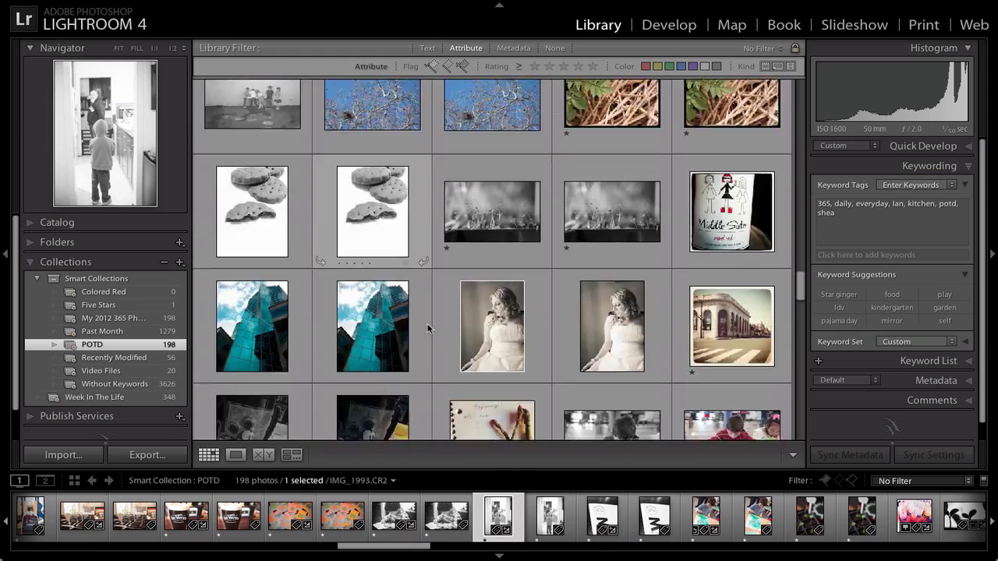
scroll(427, 329, down, 15)
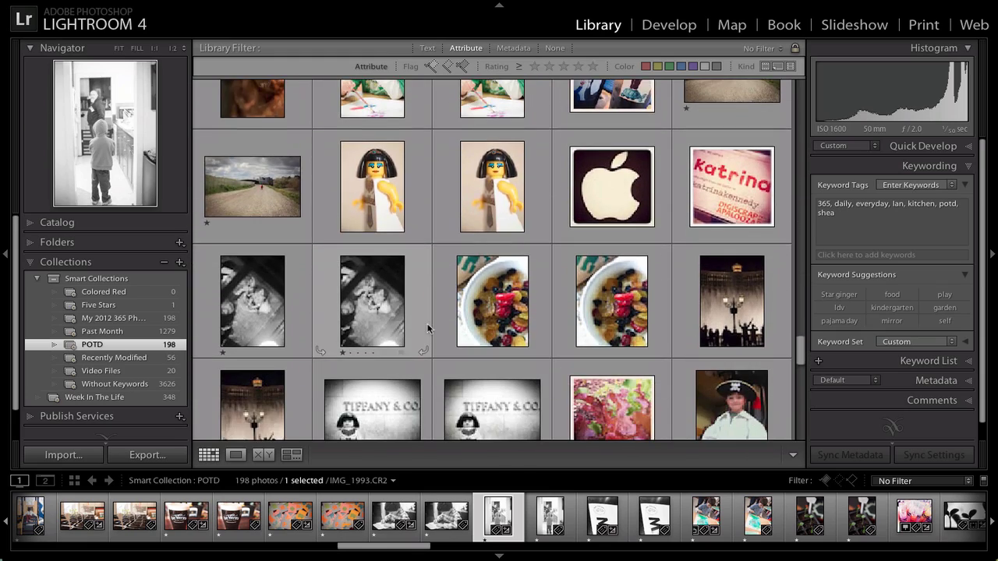
scroll(427, 329, down, 10)
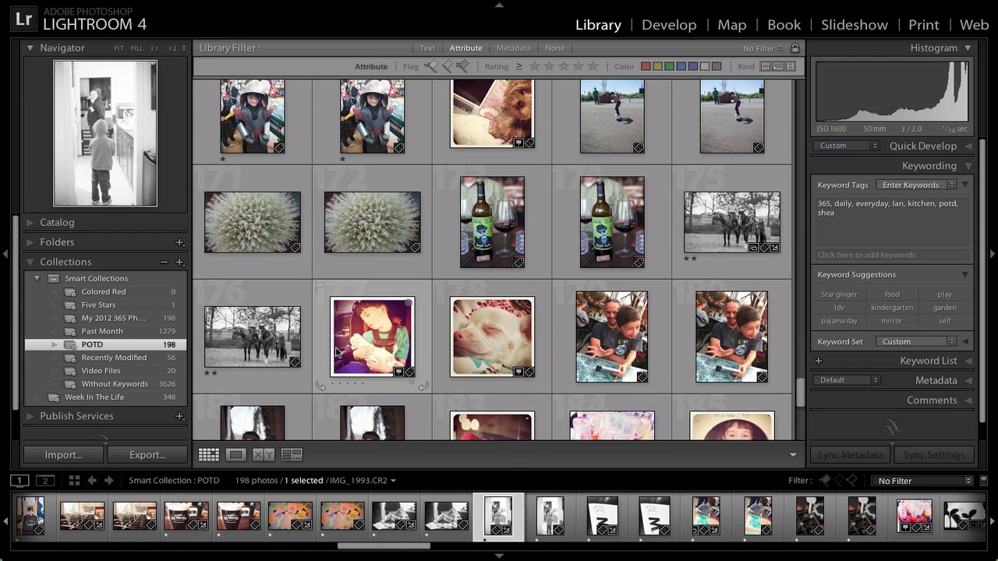
scroll(335, 350, down, 2)
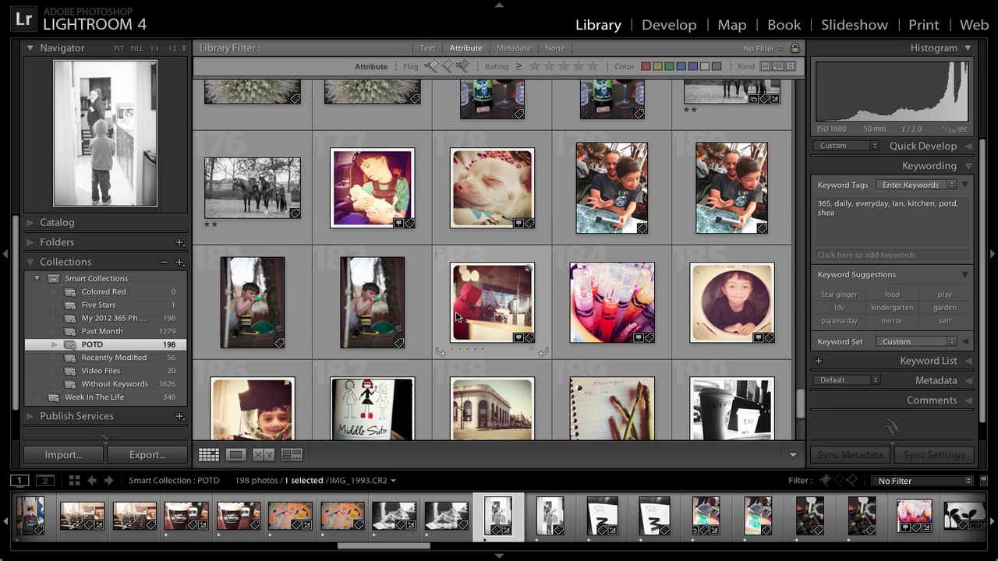
scroll(456, 316, down, 3)
scroll(456, 313, up, 15)
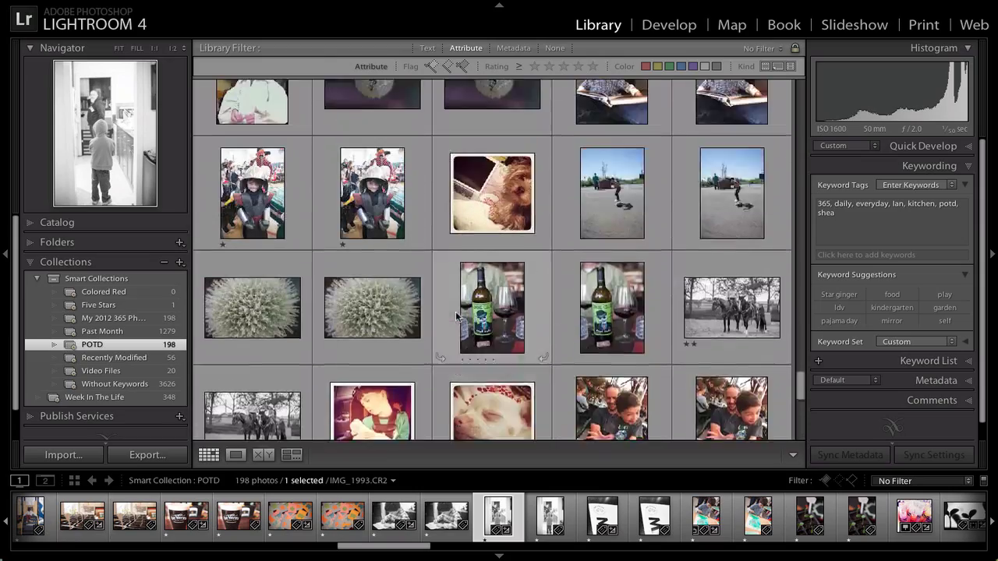
scroll(457, 317, up, 15)
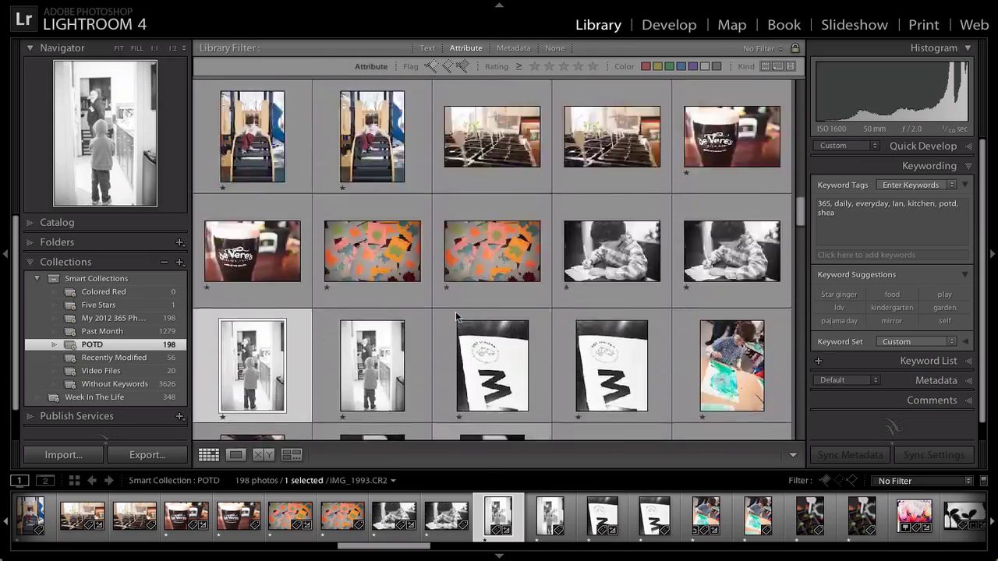
scroll(457, 317, up, 15)
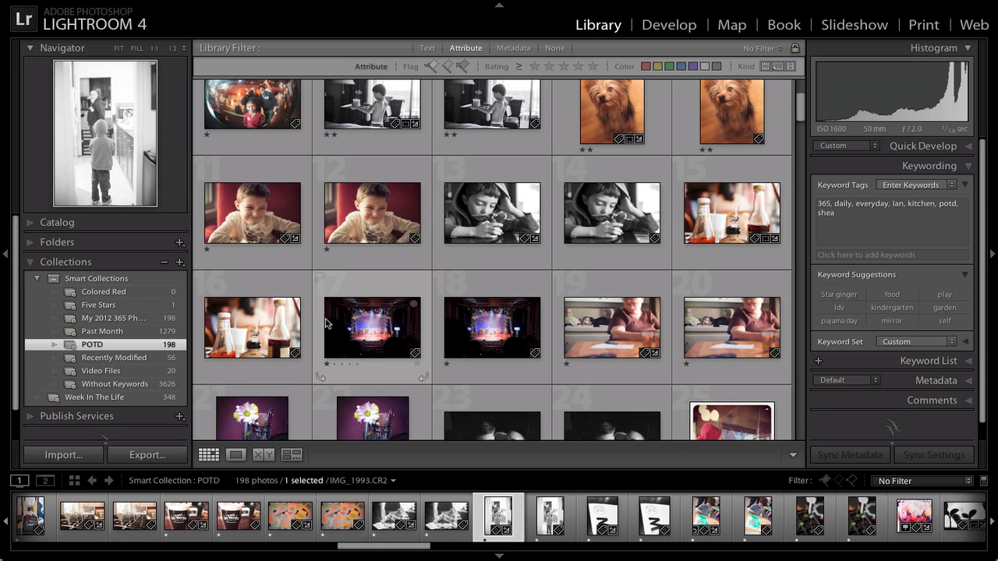
mouse_move(326, 324)
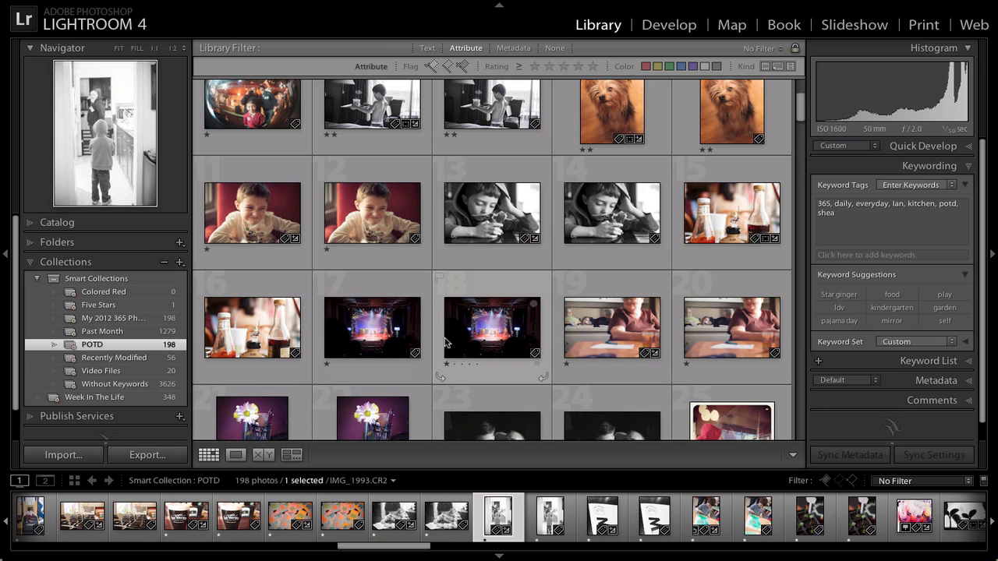
mouse_move(450, 357)
mouse_move(490, 309)
scroll(451, 261, down, 15)
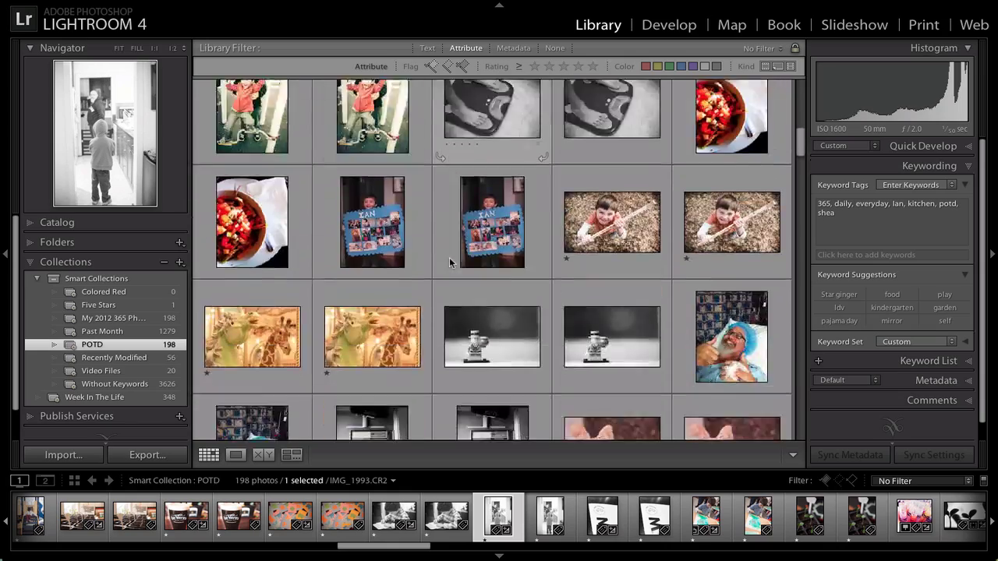
scroll(449, 257, down, 15)
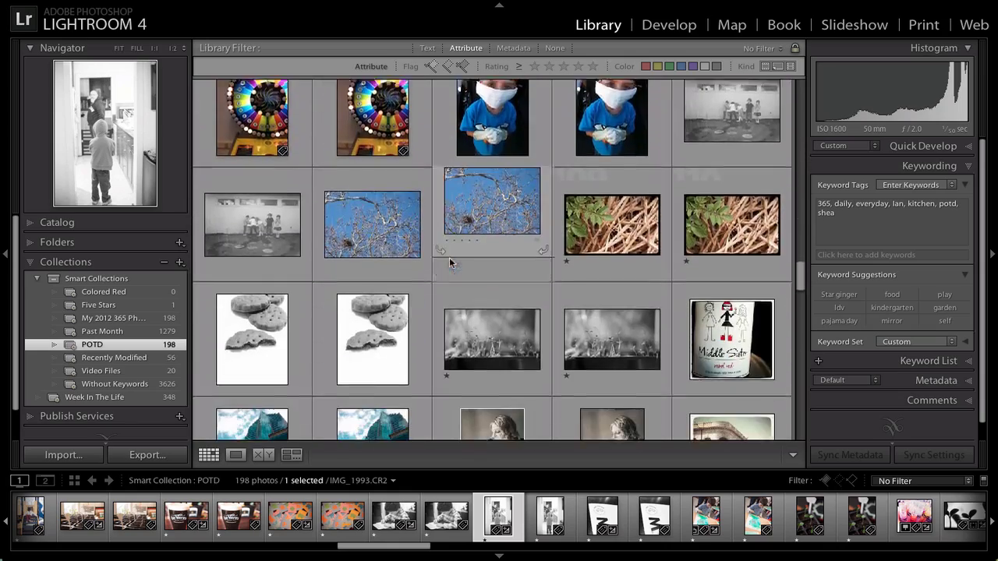
scroll(450, 262, down, 10)
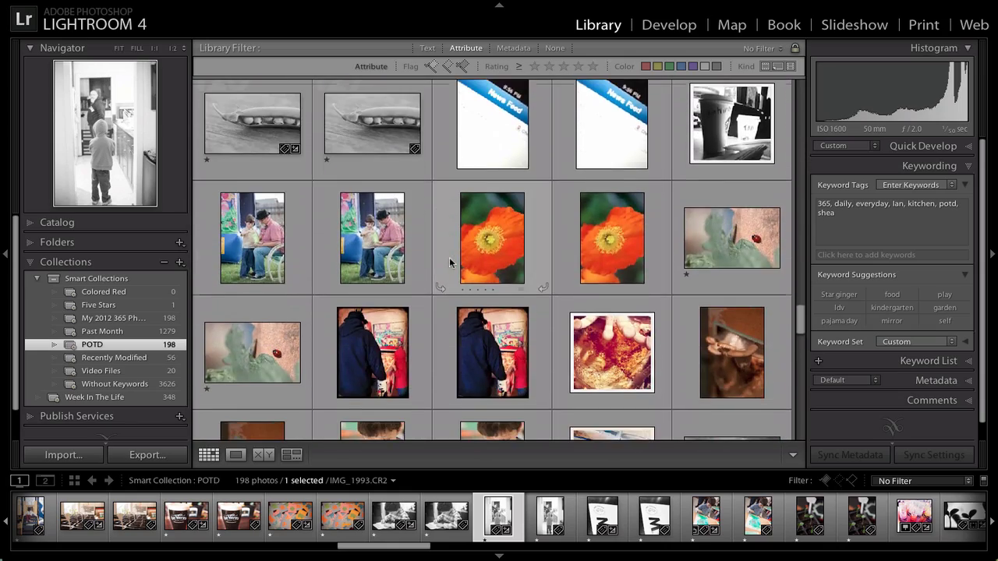
scroll(464, 245, down, 10)
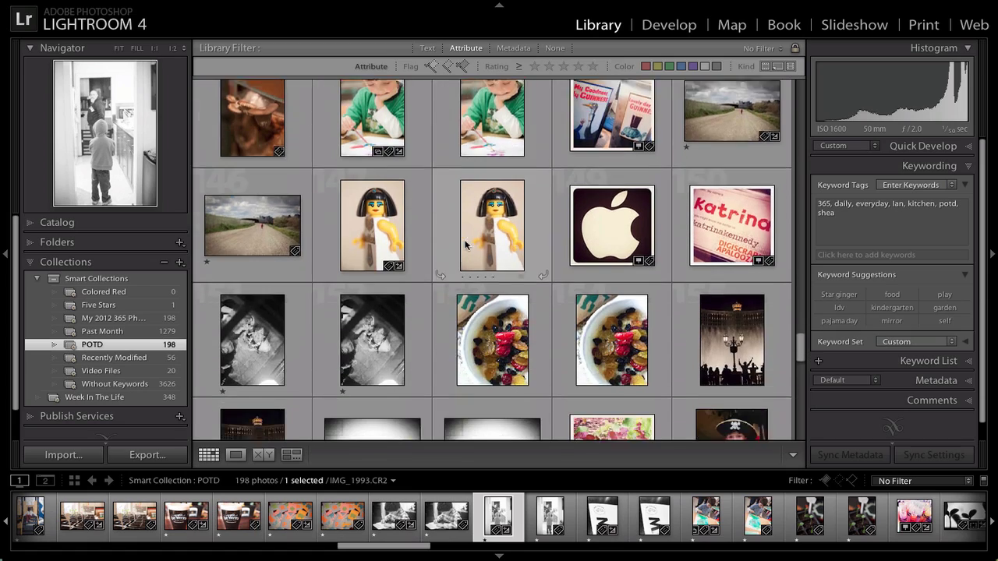
scroll(464, 245, down, 10)
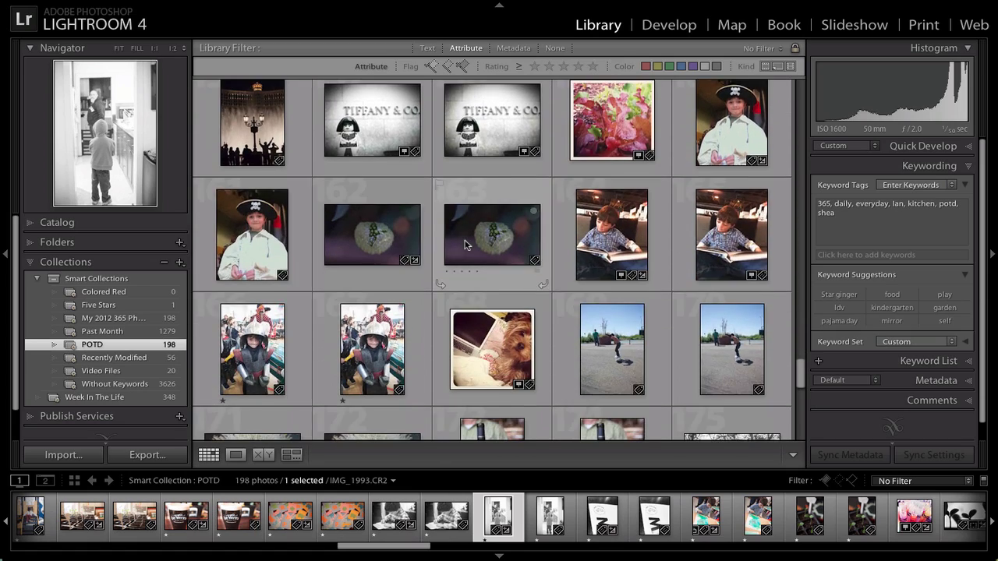
scroll(464, 245, down, 10)
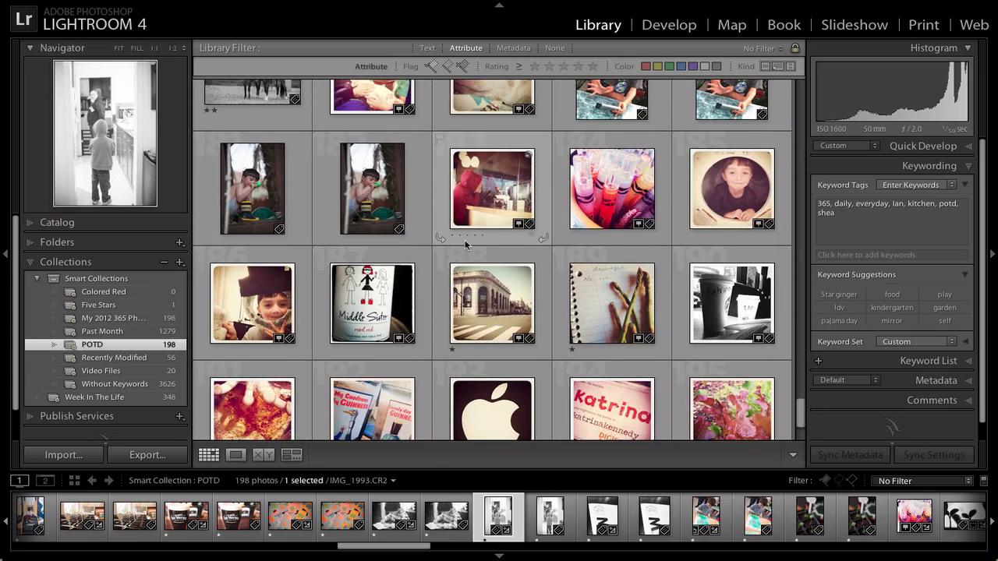